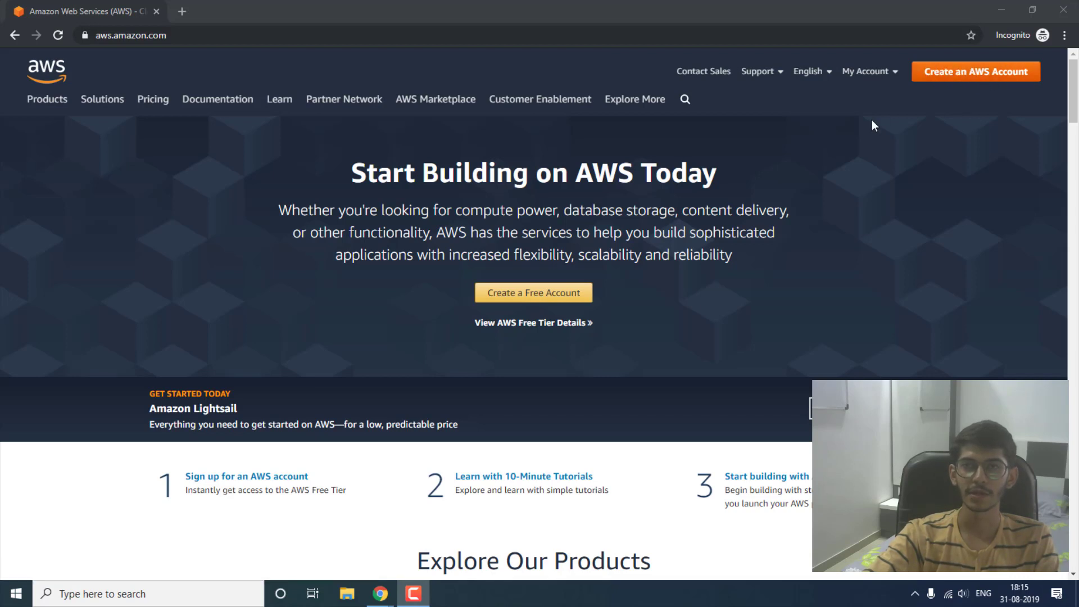
- Open the AWS account sign-in page from the home page and close the incognito window
left_click(866, 71)
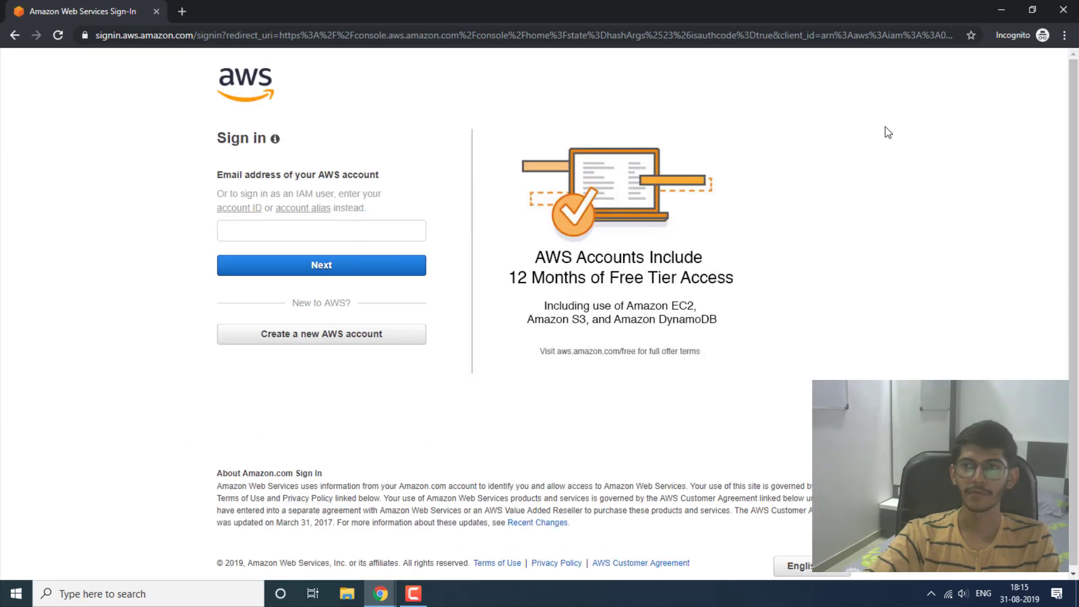
left_click(1064, 10)
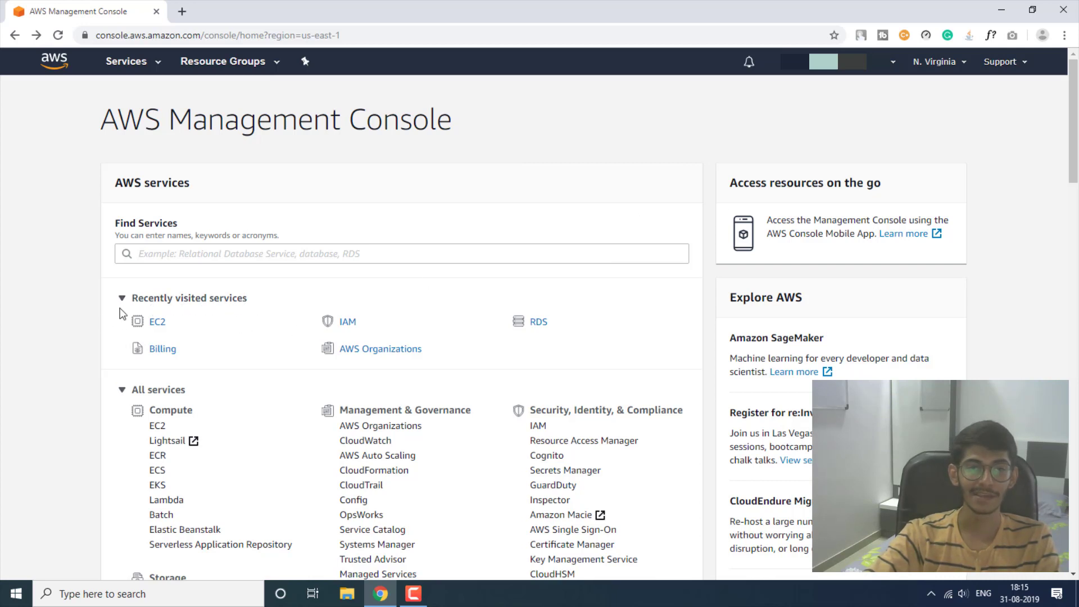
- Collapse the recently visited services and look through the full list of AWS services by category
left_click(186, 301)
scroll(252, 382, "down", 2)
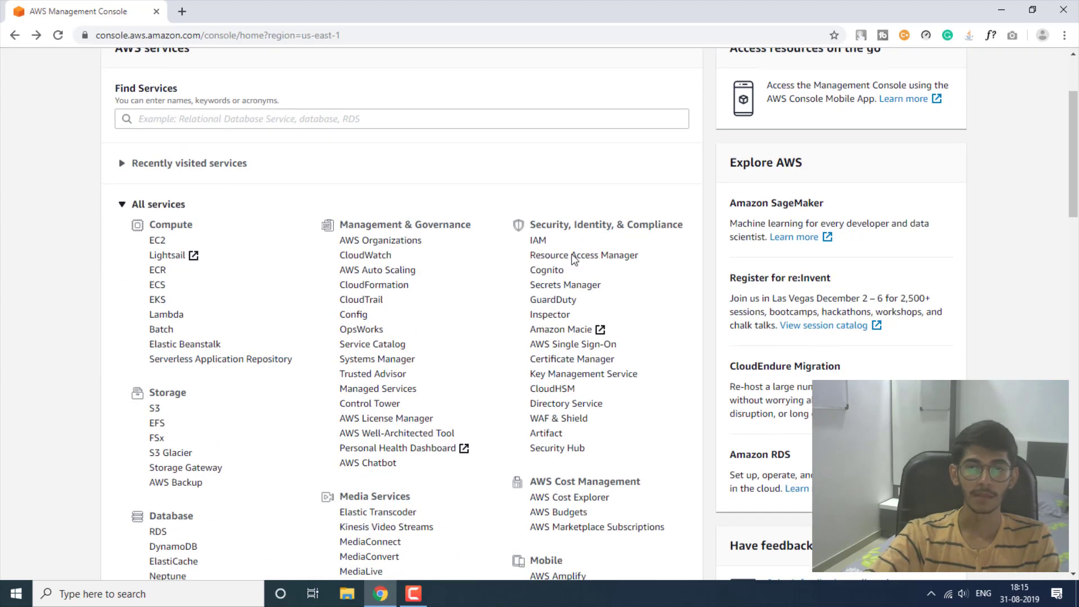
scroll(260, 190, "down", 2)
scroll(655, 164, "down", 10)
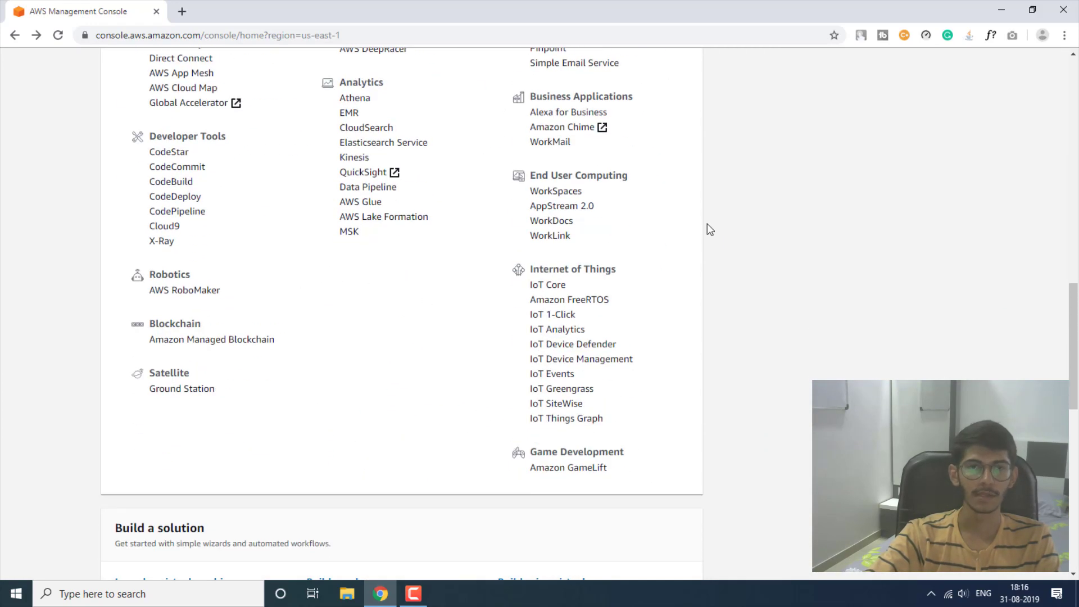
scroll(707, 224, "up", 13)
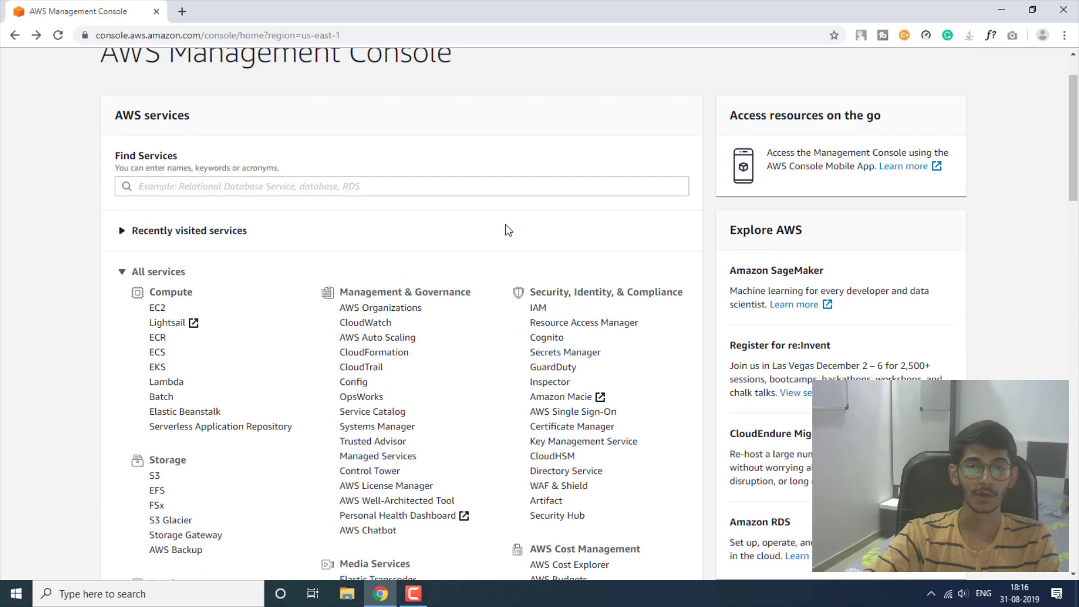
scroll(562, 214, "up", 1)
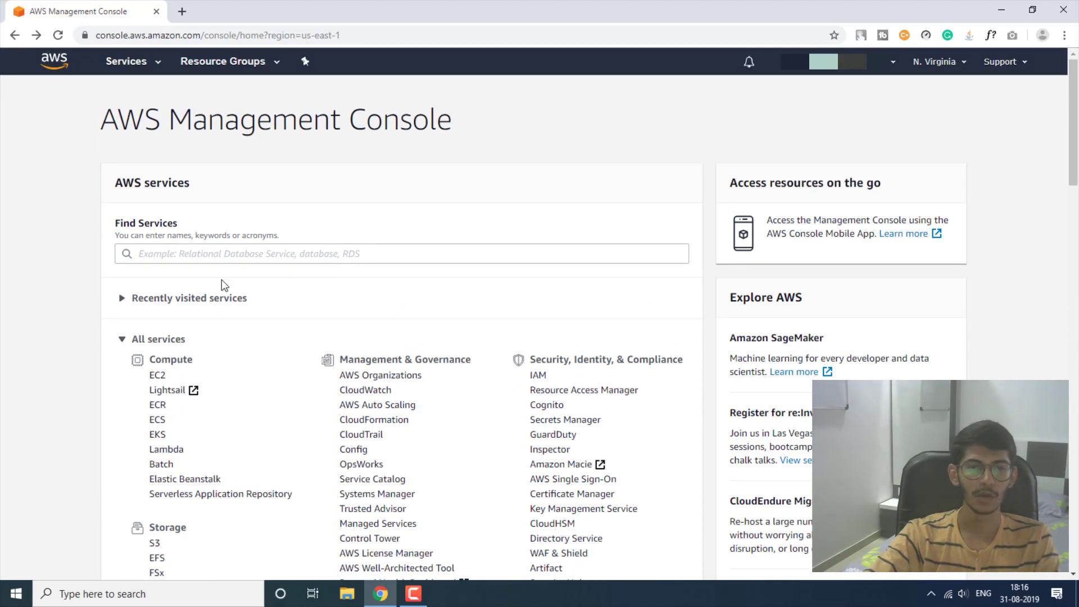
scroll(221, 298, "down", 2)
scroll(196, 235, "up", 2)
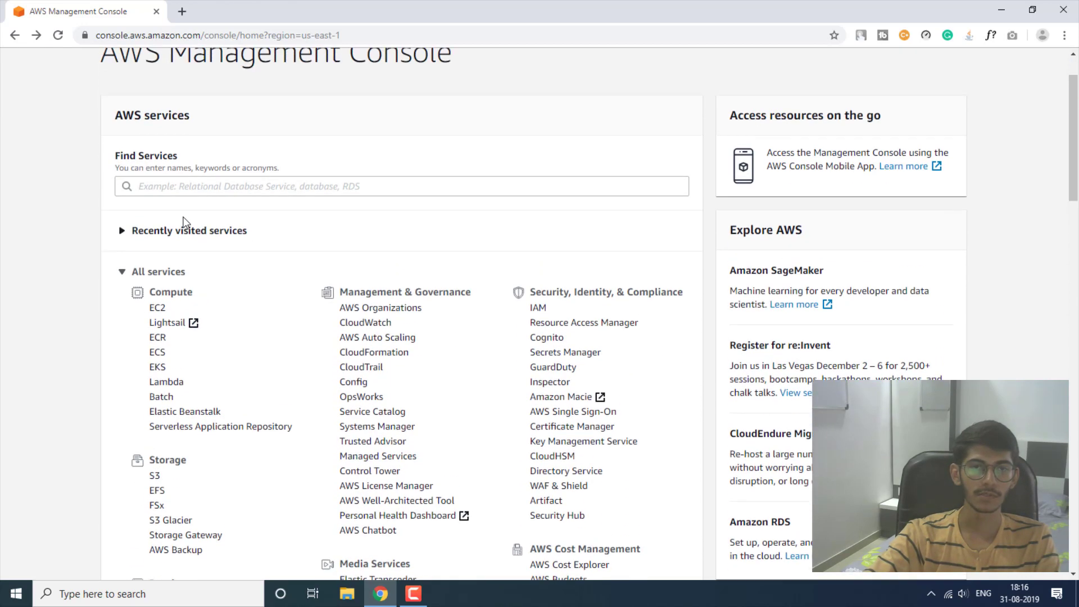
- Search the AWS services for "ec2" and open the EC2 service
left_click(191, 254)
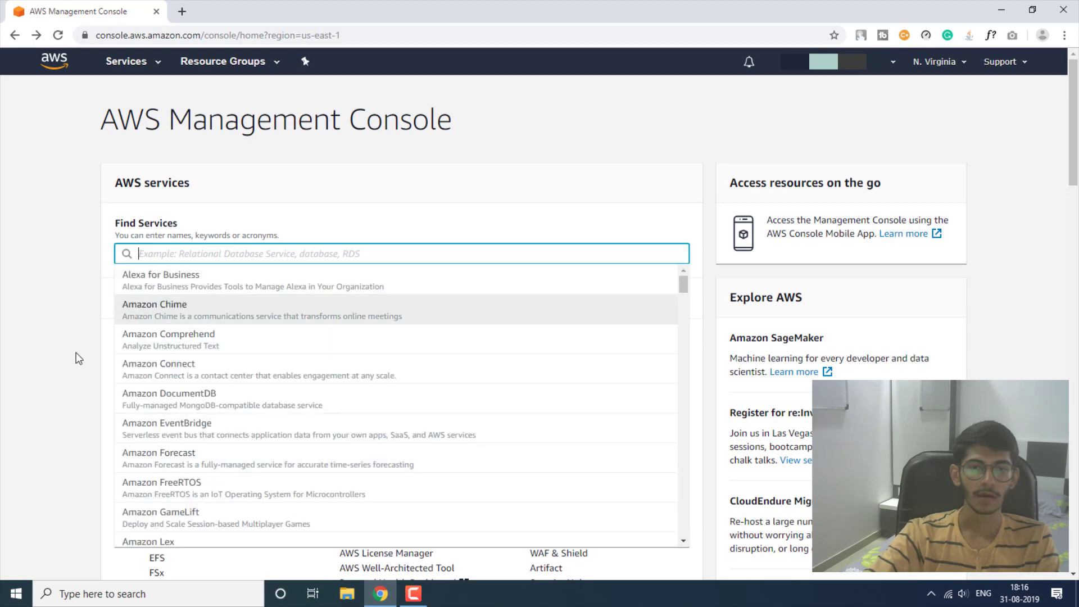
left_click(710, 364)
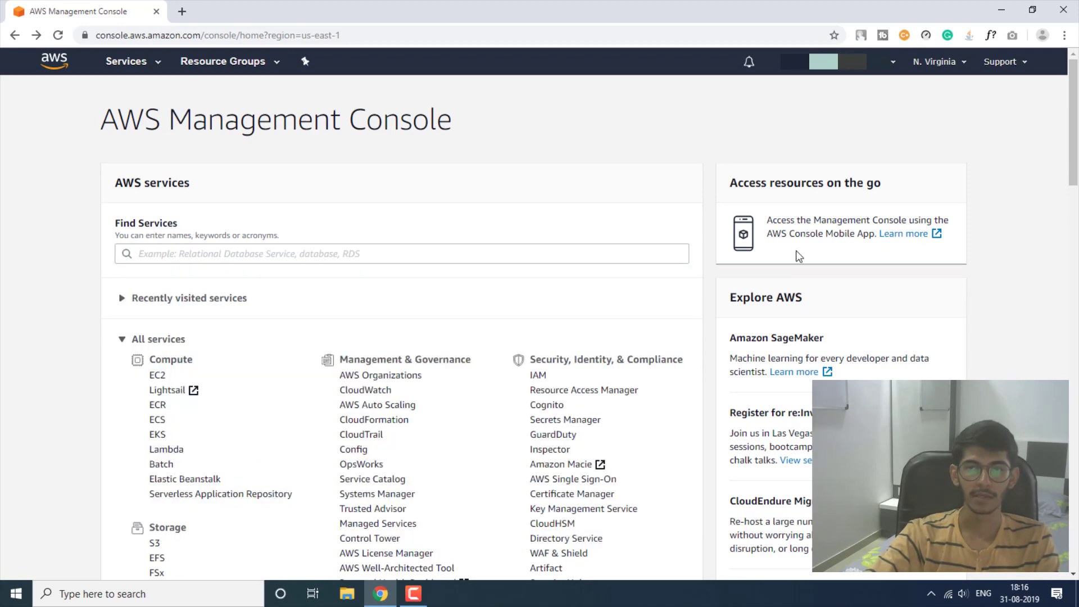
left_click(402, 258)
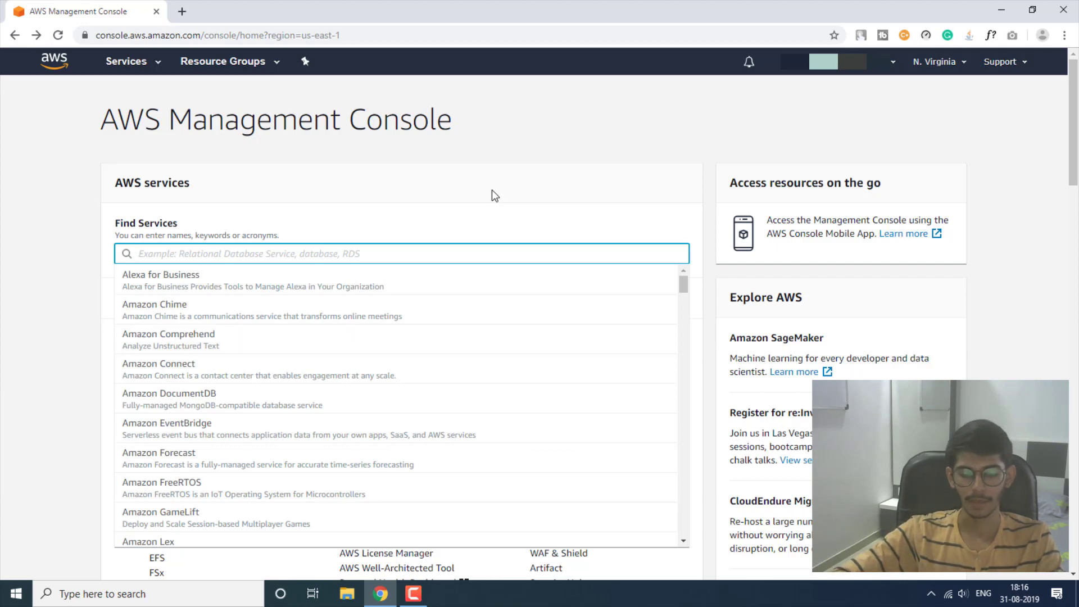
type("ec2")
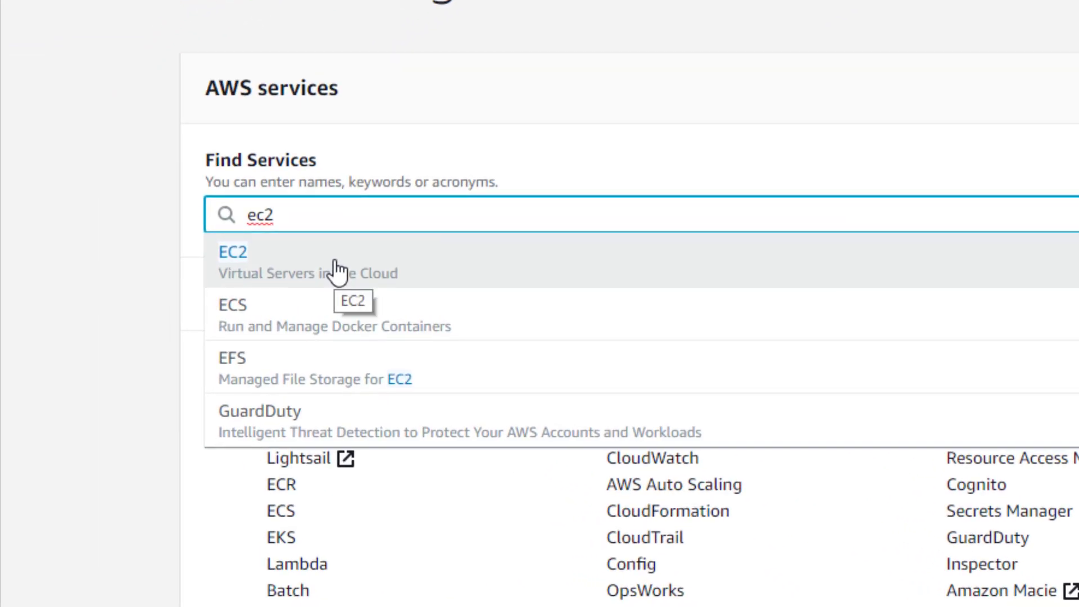
left_click(252, 277)
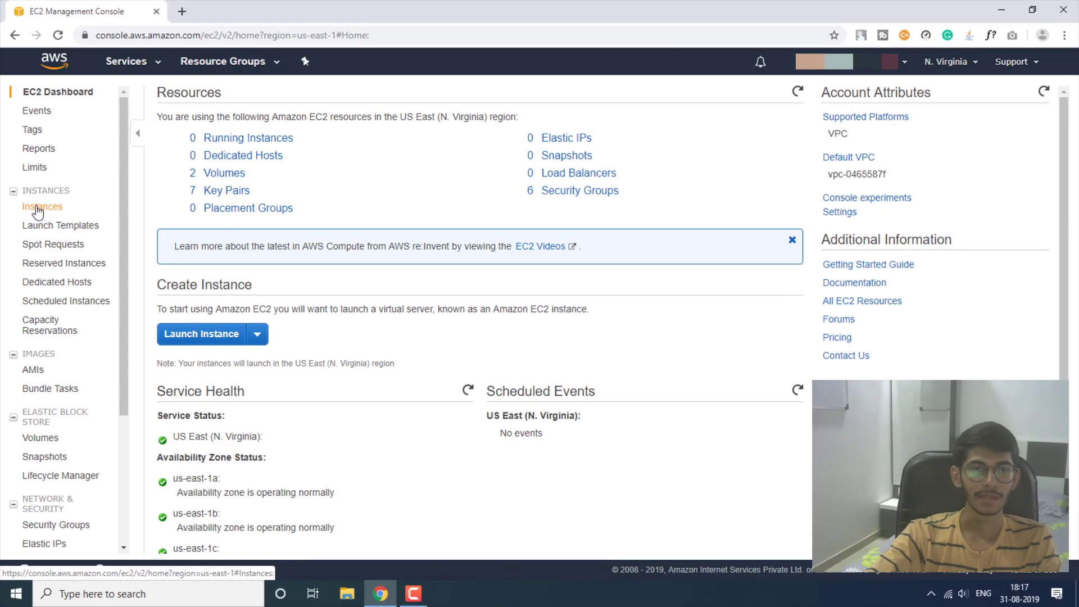
- Open the list of EC2 instances and start launching a new instance
left_click(41, 208)
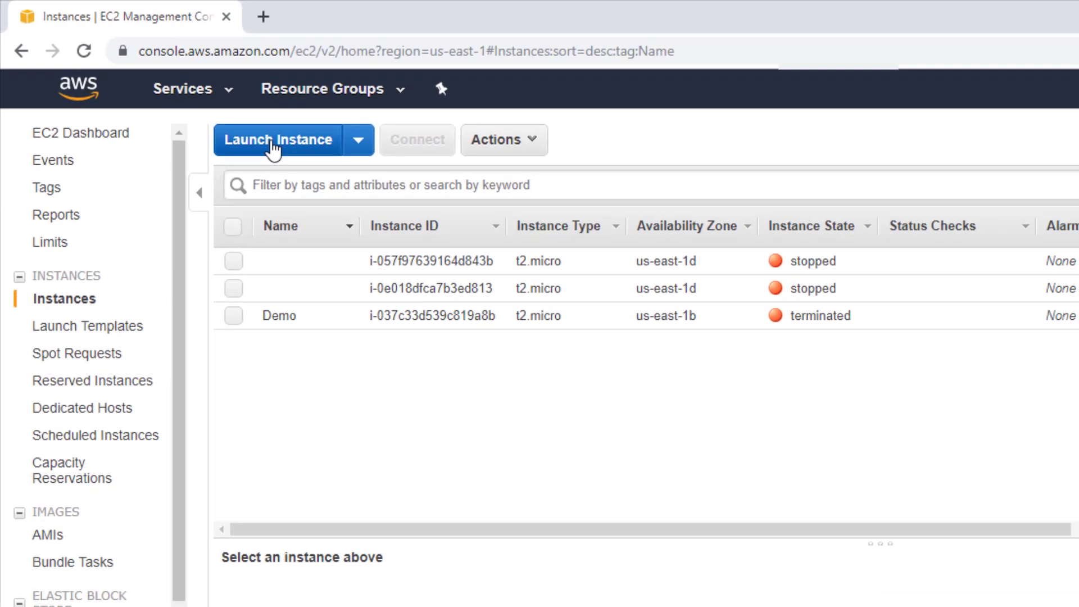
left_click(311, 165)
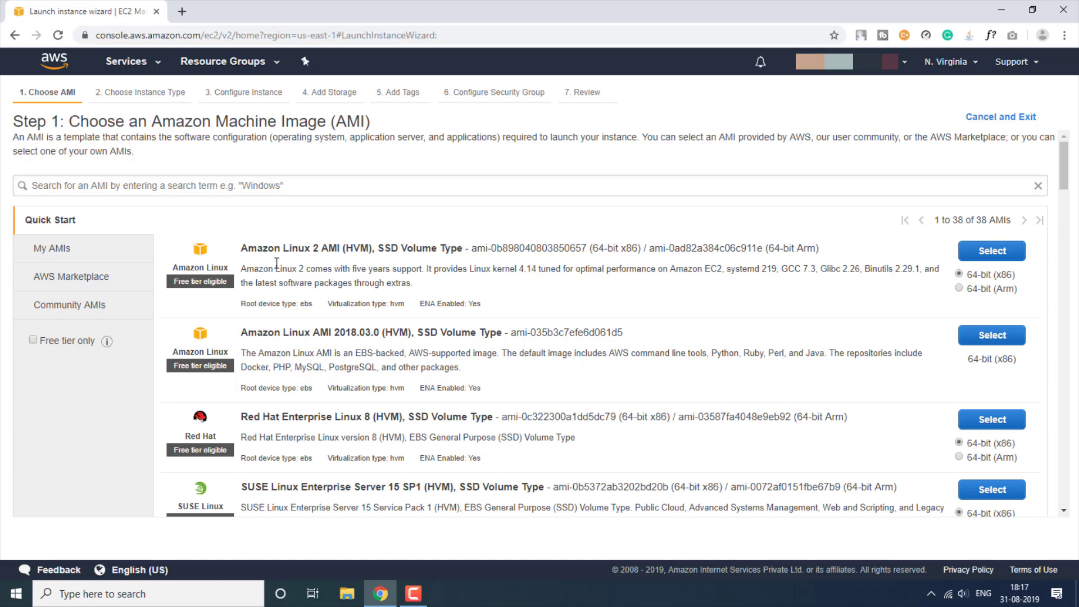
- Look through the Quick Start machine images, including the Amazon Linux, Red Hat, SUSE, Ubuntu and Windows Server options
scroll(292, 265, "down", 2)
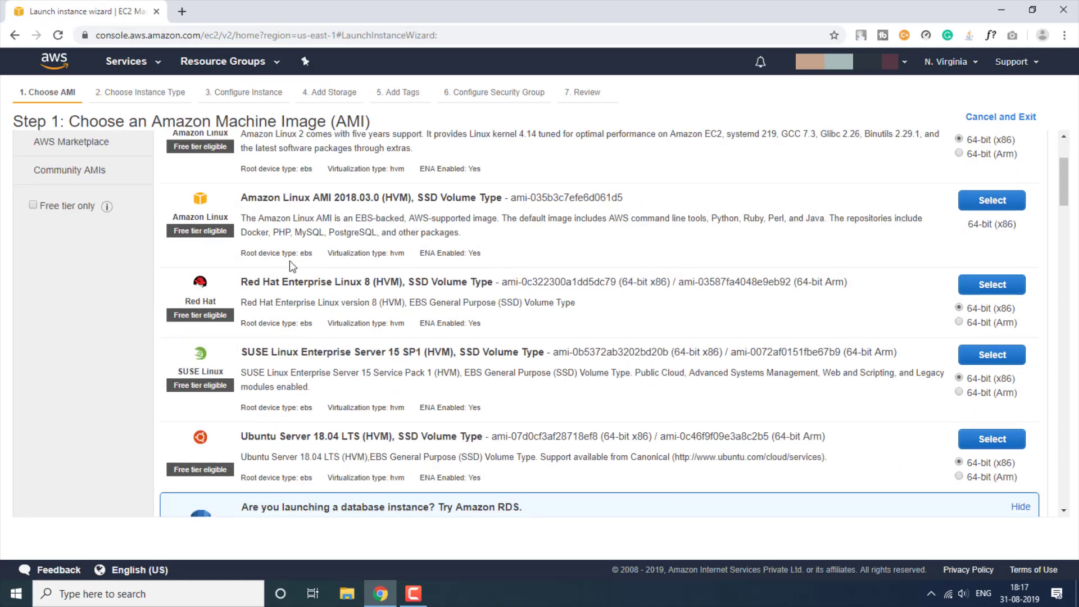
scroll(422, 283, "down", 2)
scroll(404, 251, "up", 1)
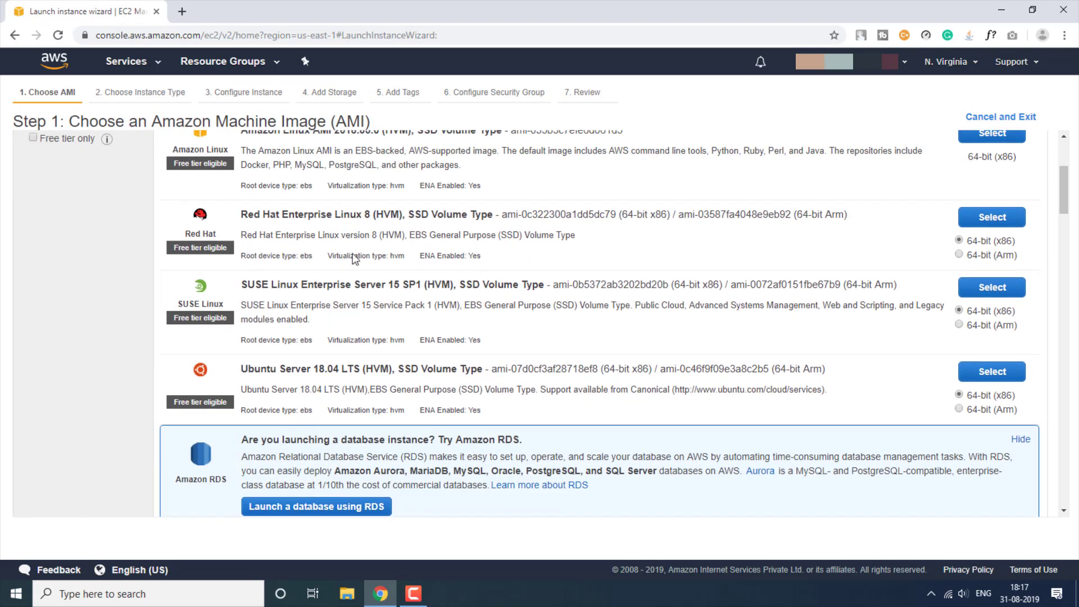
scroll(333, 321, "down", 2)
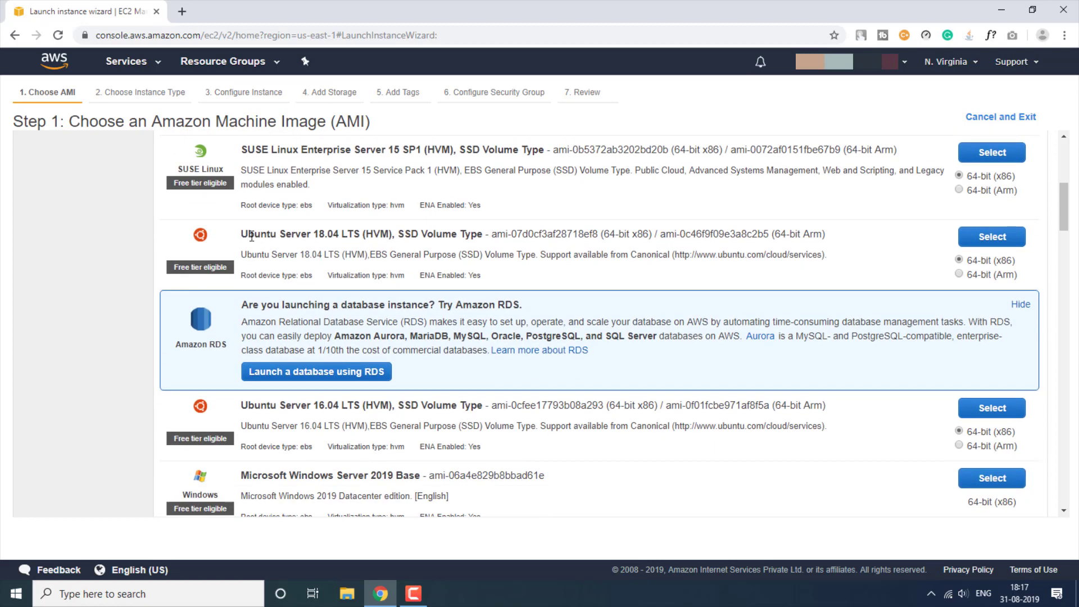
scroll(228, 286, "down", 3)
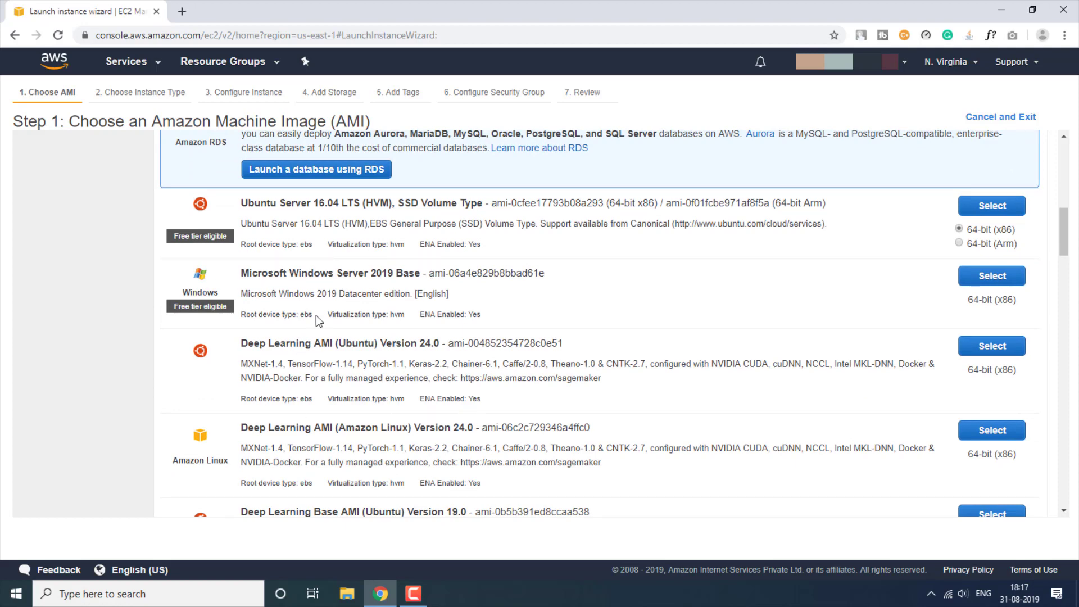
scroll(559, 299, "up", 8)
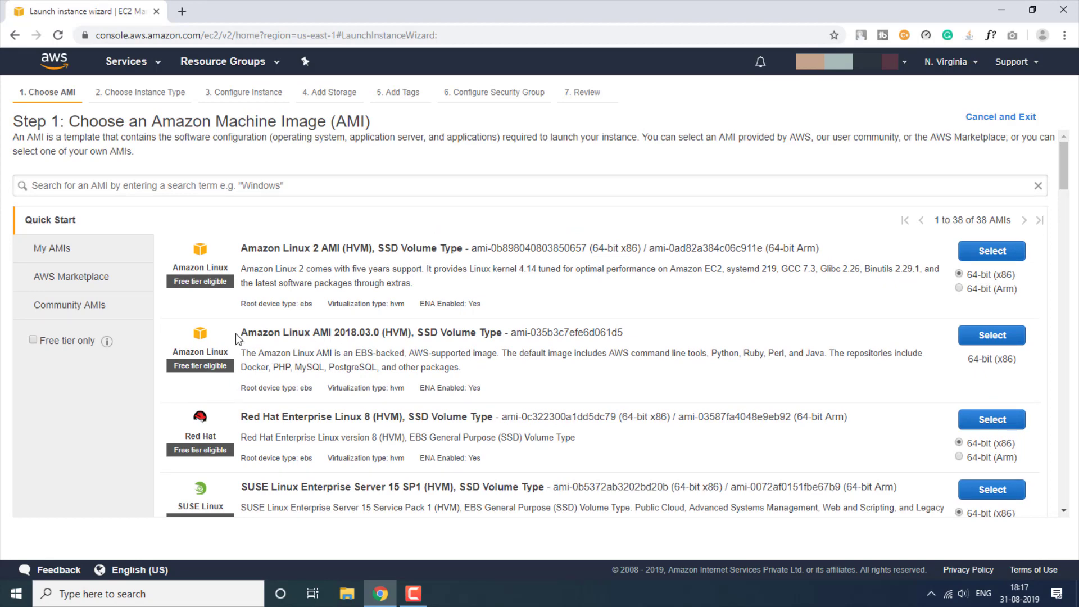
scroll(551, 310, "down", 2)
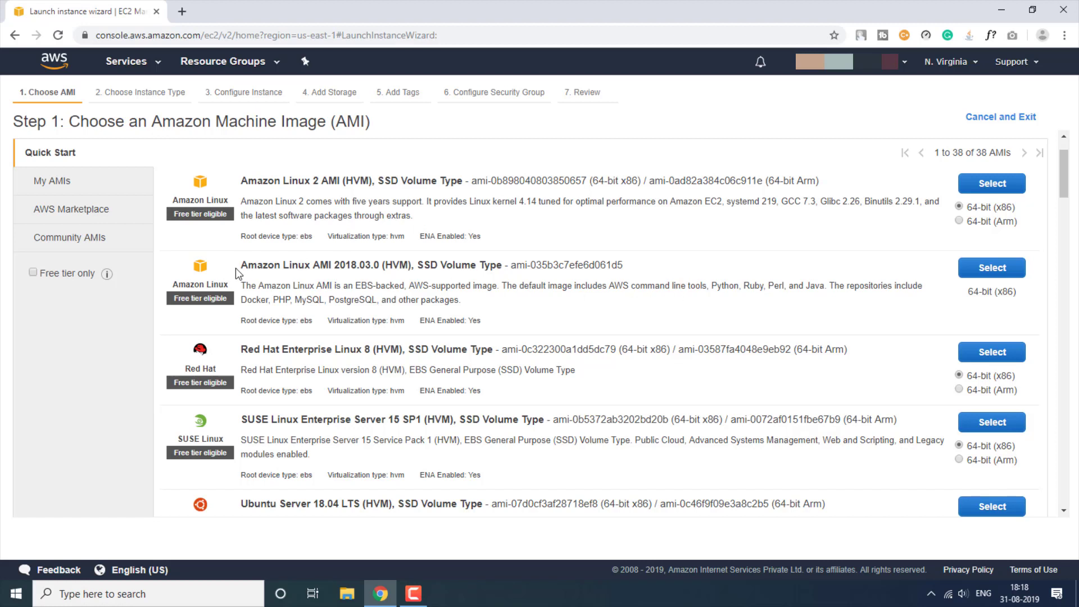
- Read the description of Amazon Linux AMI 2018.03.0 (HVM), SSD Volume Type and select it as the machine image
left_click_drag(242, 266, 497, 261)
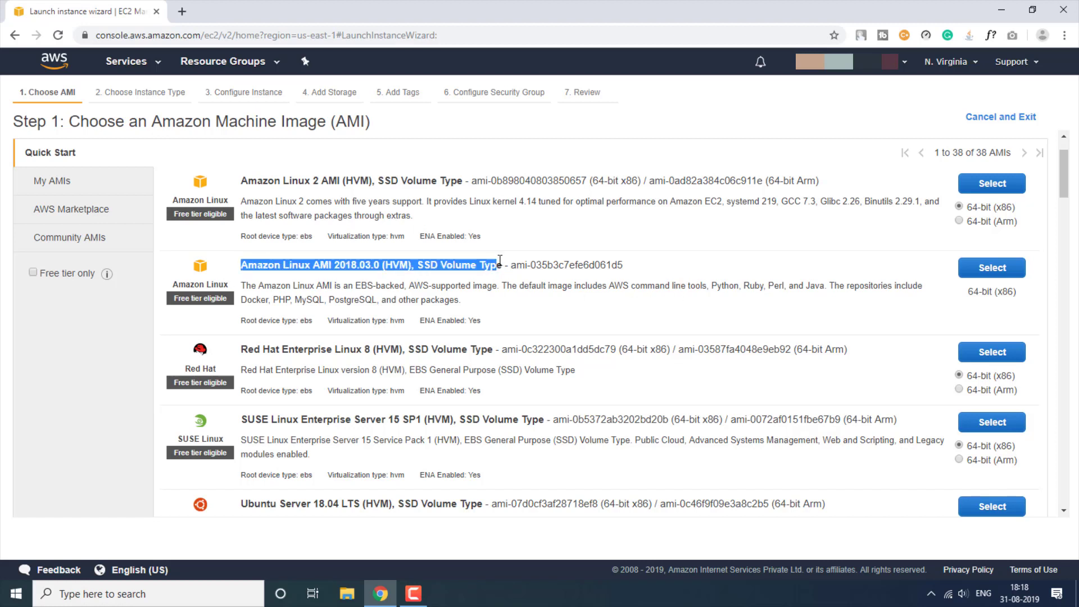
left_click(302, 285)
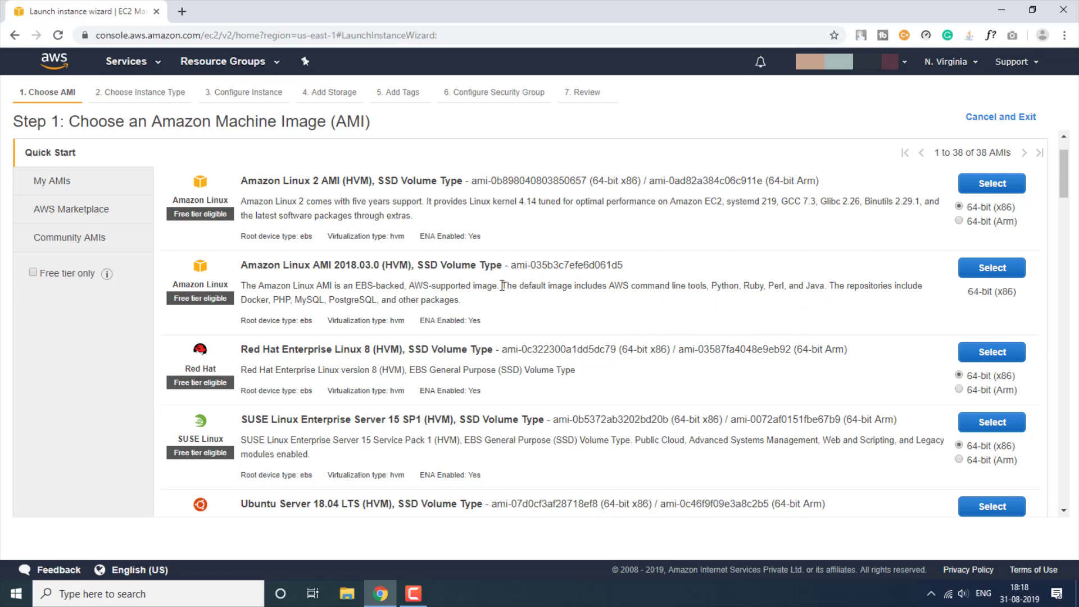
left_click_drag(502, 286, 875, 300)
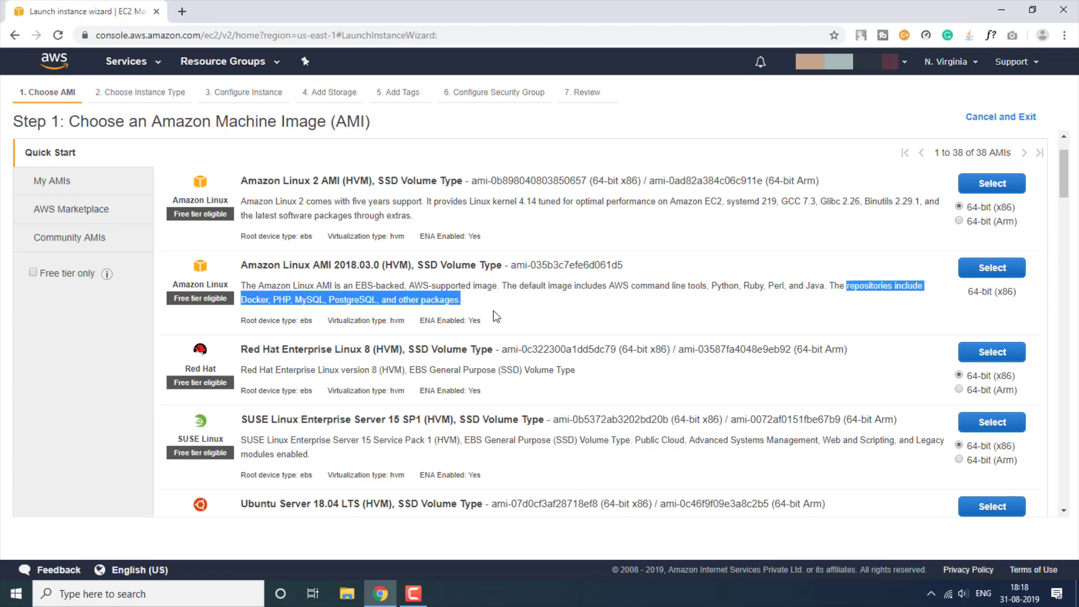
left_click(318, 304)
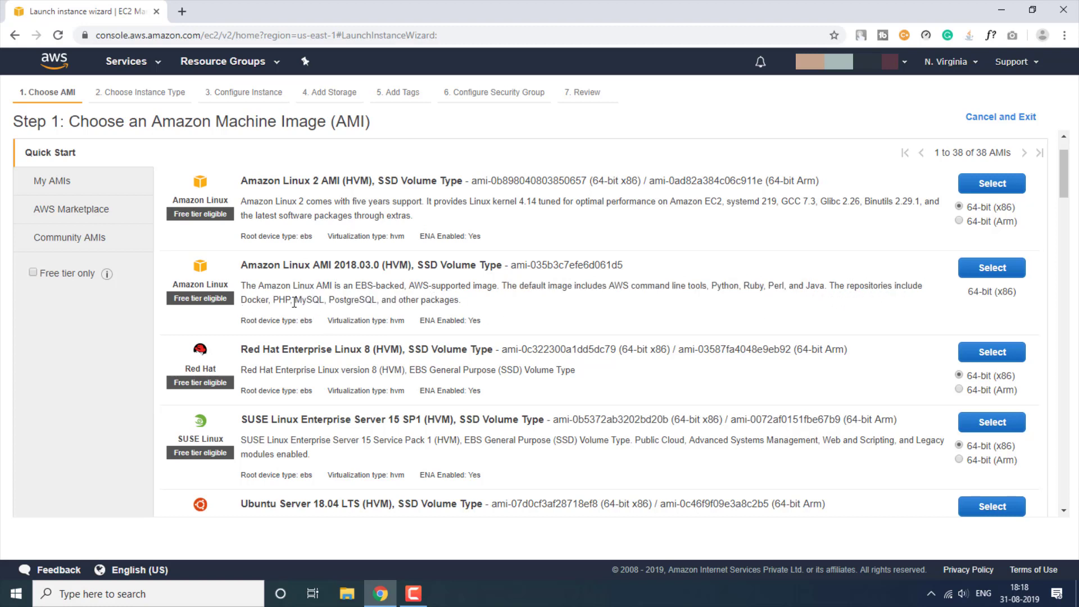
left_click_drag(237, 266, 506, 265)
left_click(470, 287)
left_click_drag(484, 302, 247, 285)
left_click(472, 300)
left_click_drag(244, 268, 509, 270)
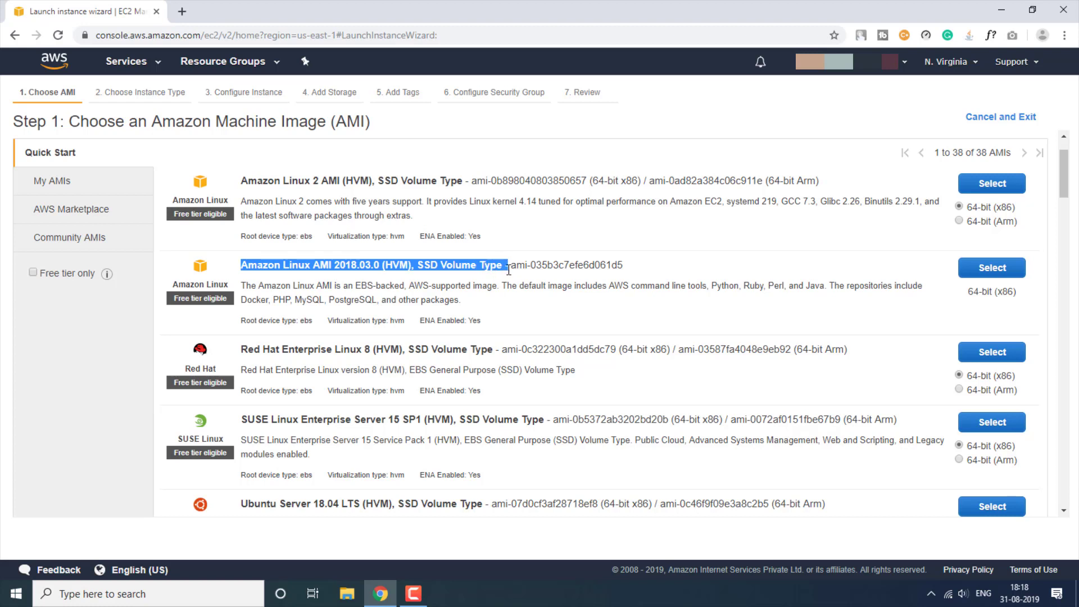
left_click(325, 222)
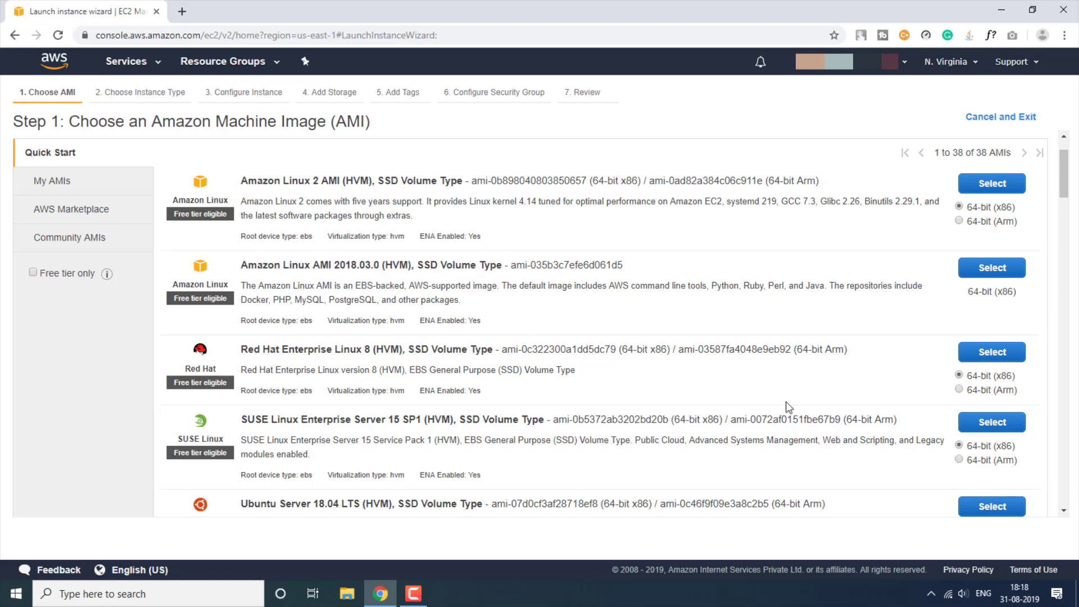
left_click_drag(260, 267, 506, 265)
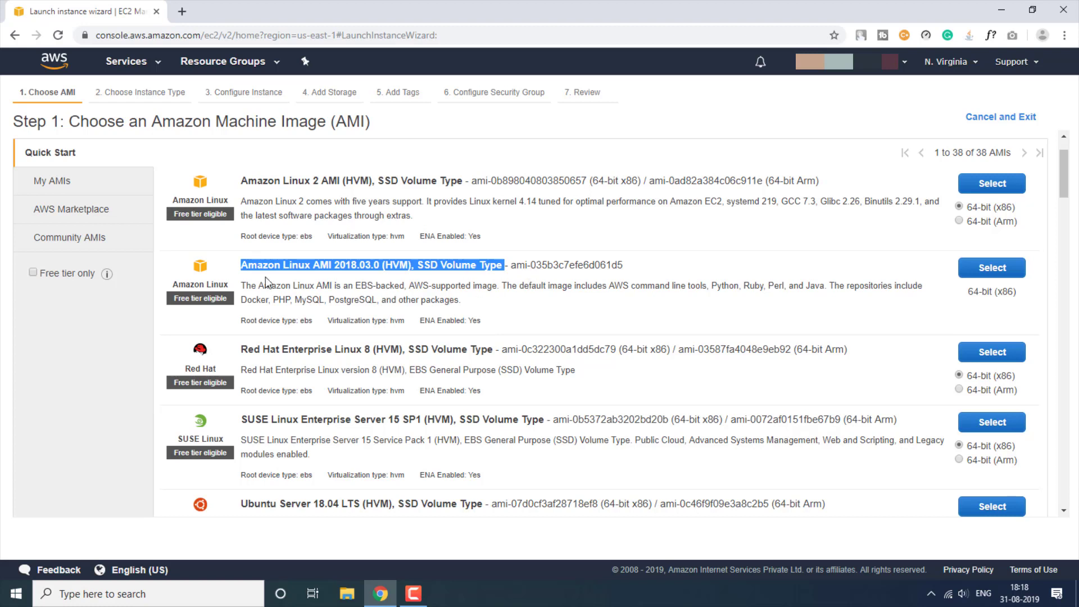
left_click_drag(245, 286, 466, 304)
left_click(489, 304)
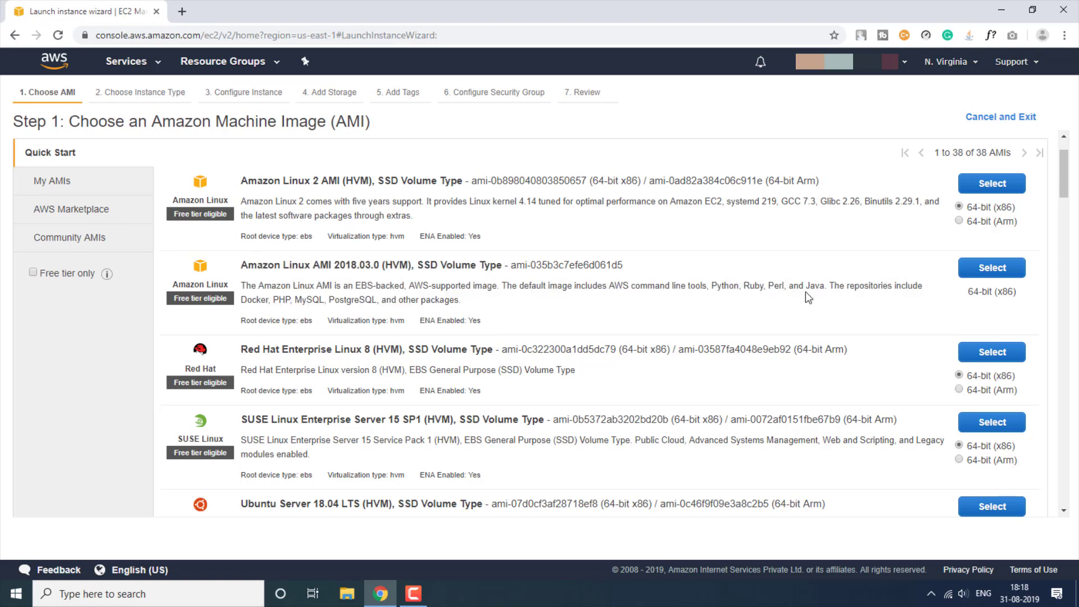
left_click_drag(855, 288, 905, 288)
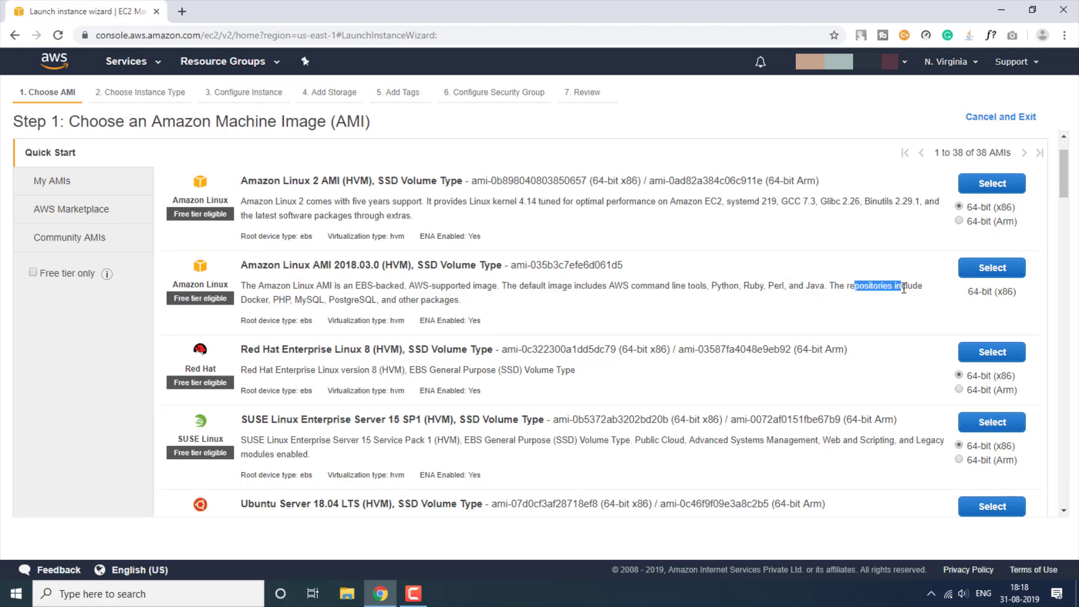
left_click(401, 300)
left_click(998, 272)
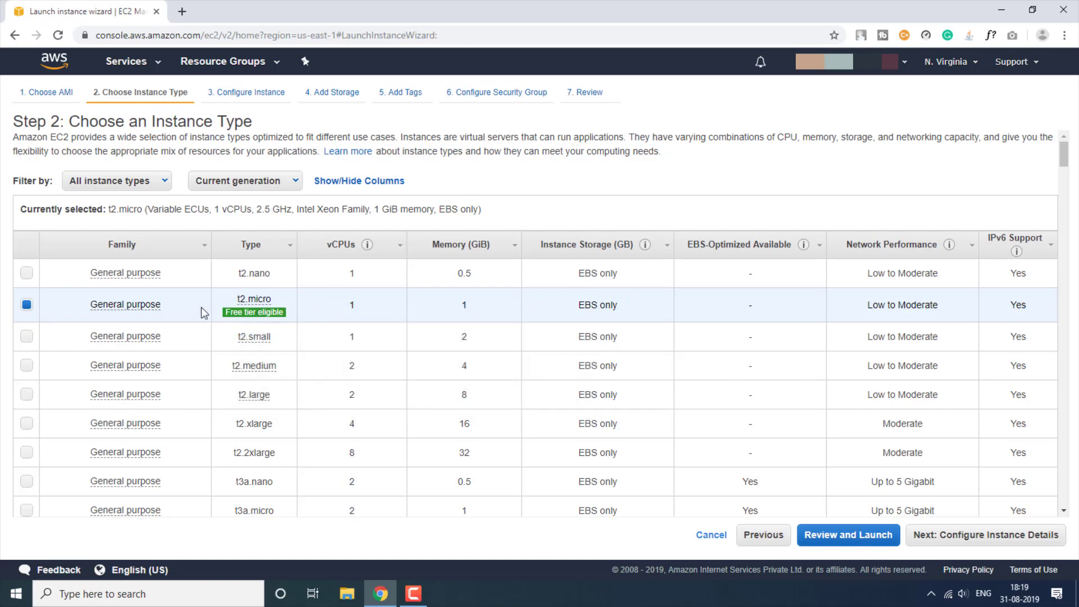
- Check the free tier terms, choose the t2.micro instance type and continue to the instance details
mouse_move(271, 318)
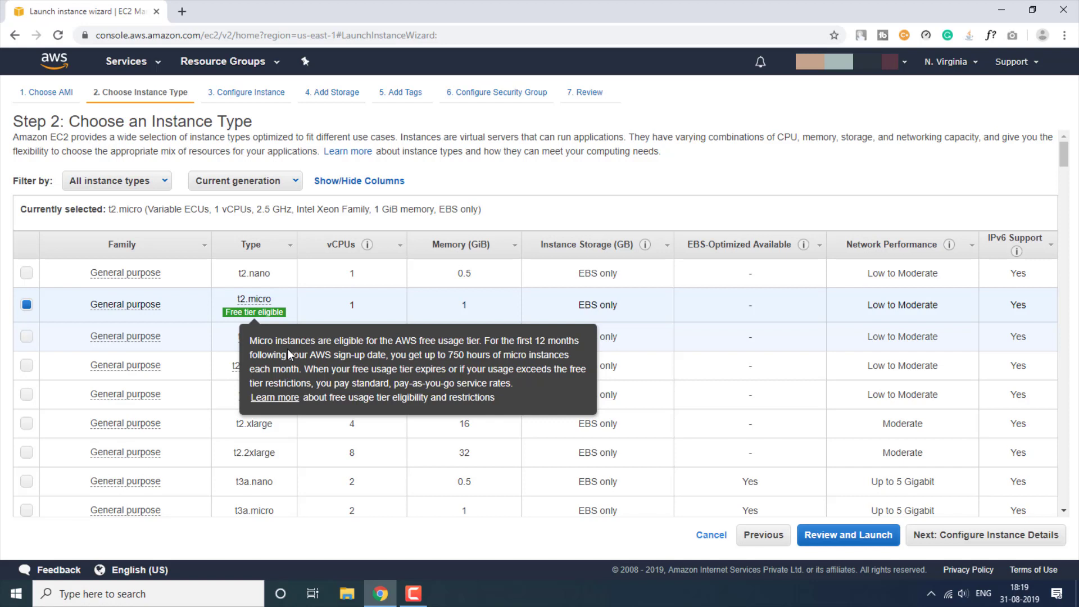
left_click_drag(446, 355, 300, 371)
left_click(525, 370)
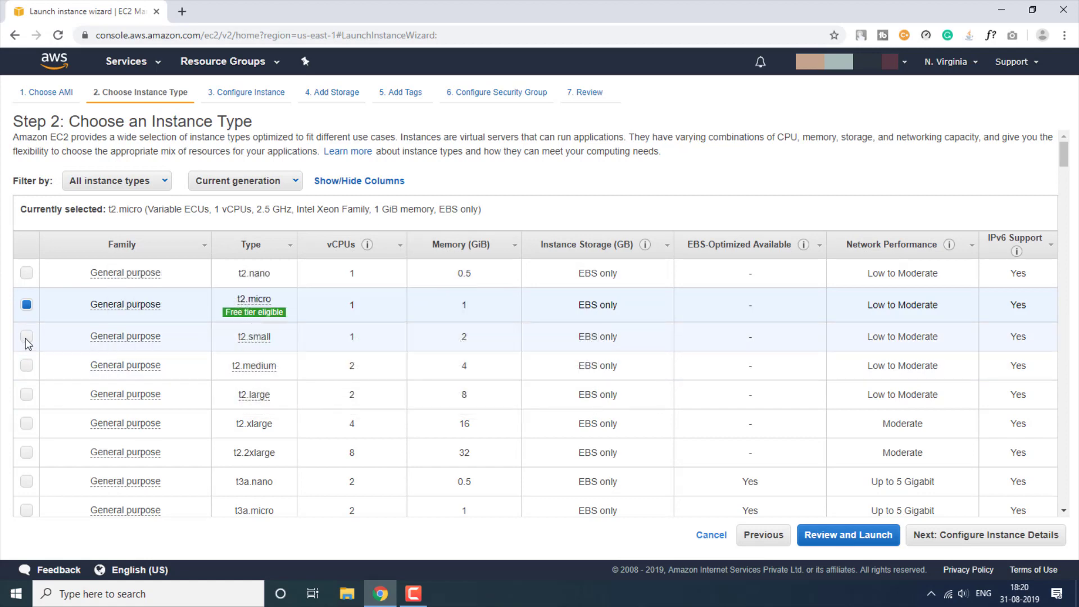
left_click(247, 343)
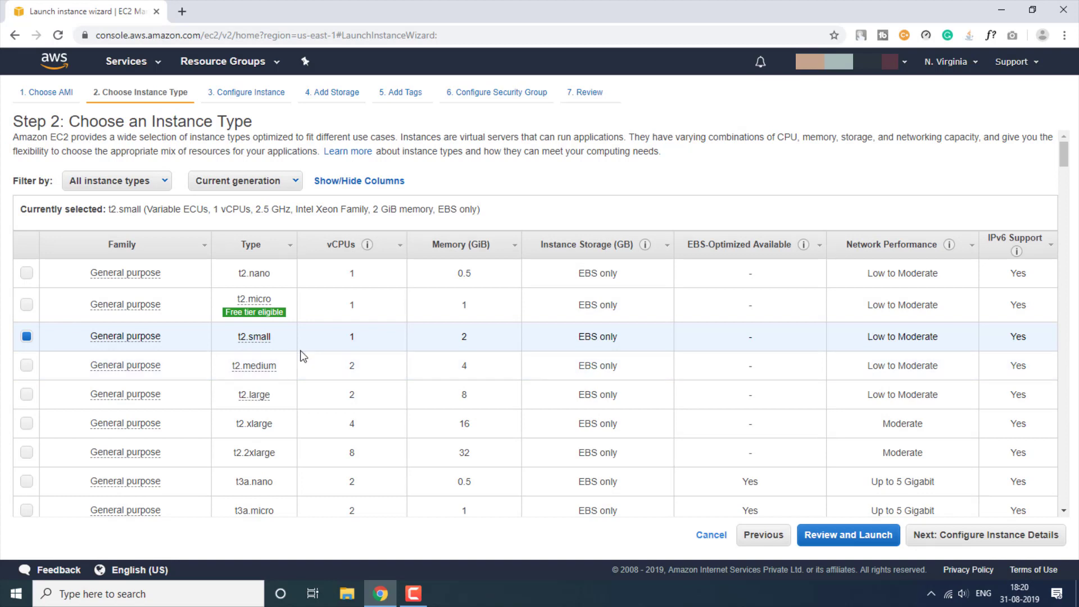
left_click(238, 318)
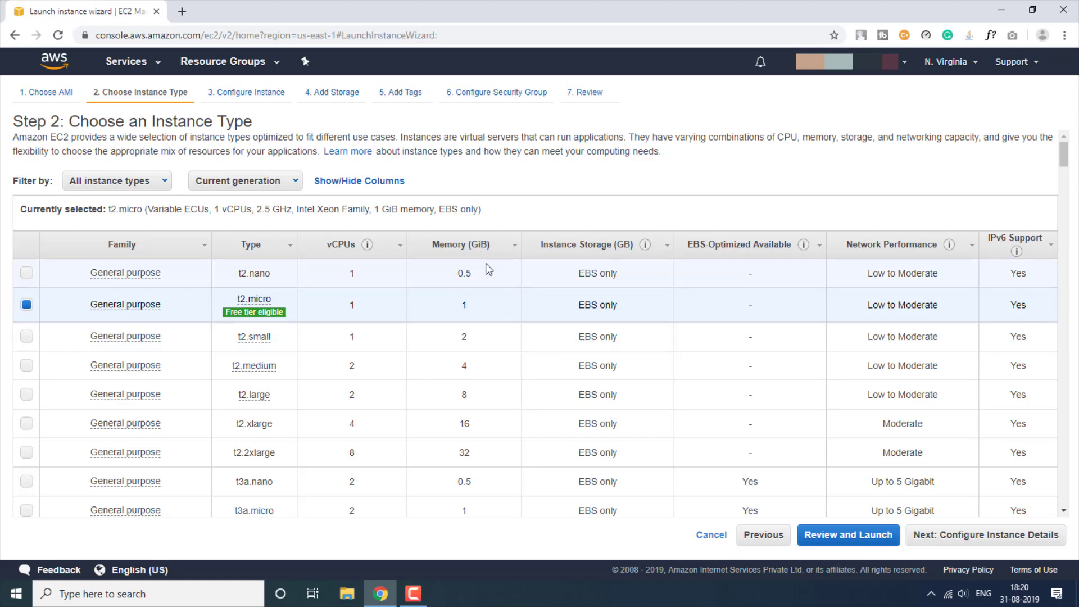
left_click(967, 541)
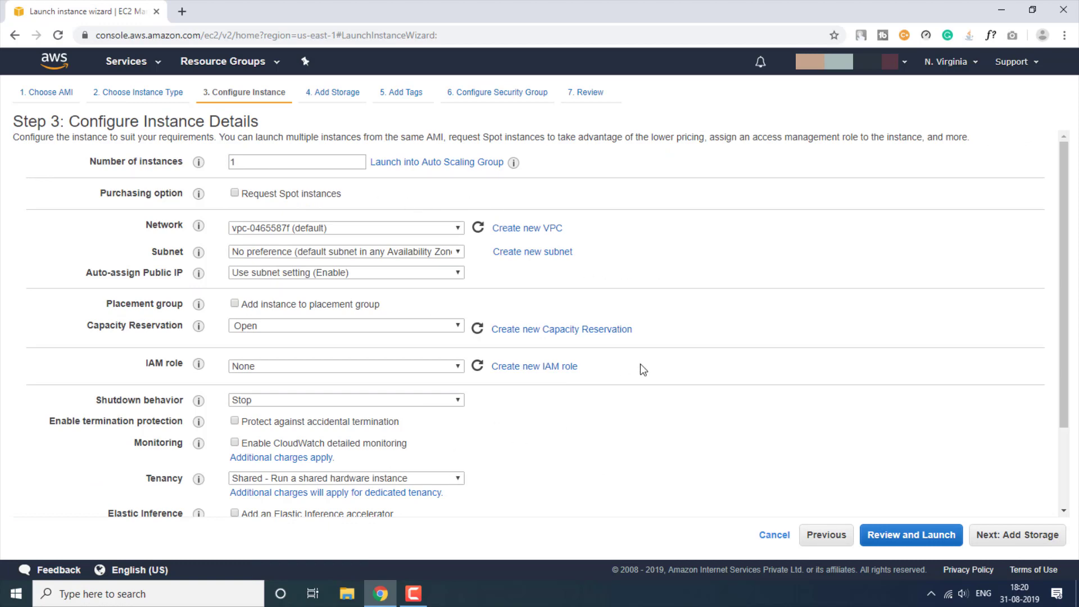
- Review the default instance details, keep them as they are and continue to the storage settings
scroll(705, 380, "down", 2)
scroll(696, 388, "up", 2)
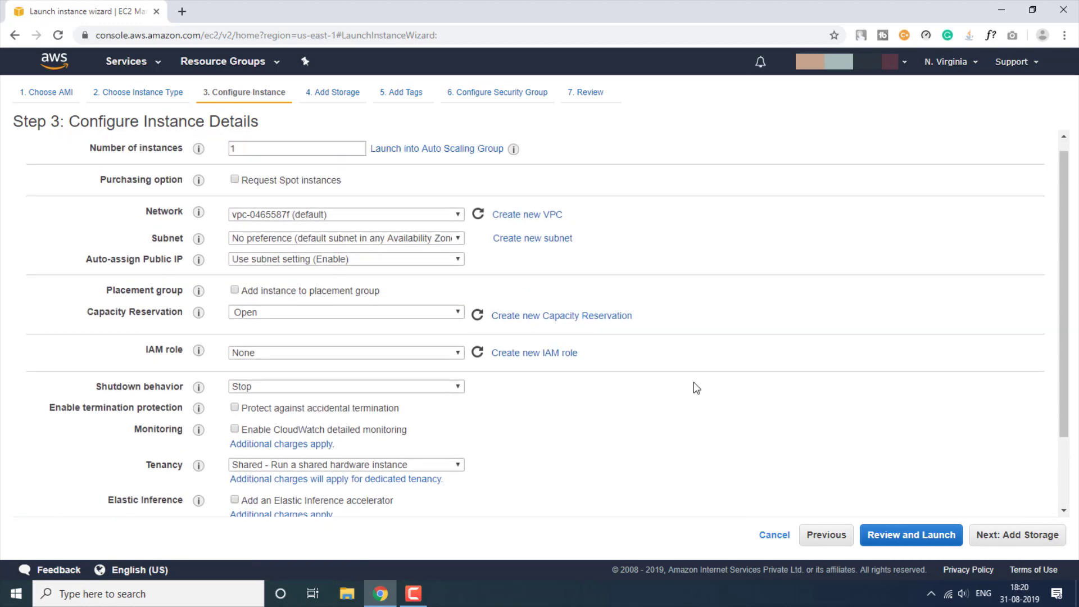
scroll(697, 388, "up", 1)
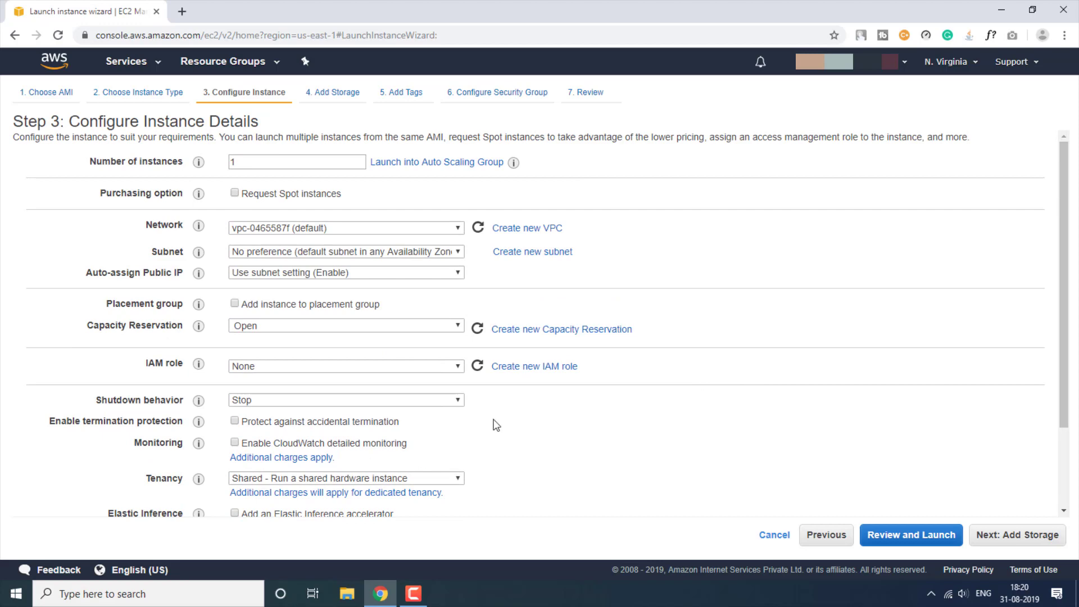
scroll(648, 412, "down", 2)
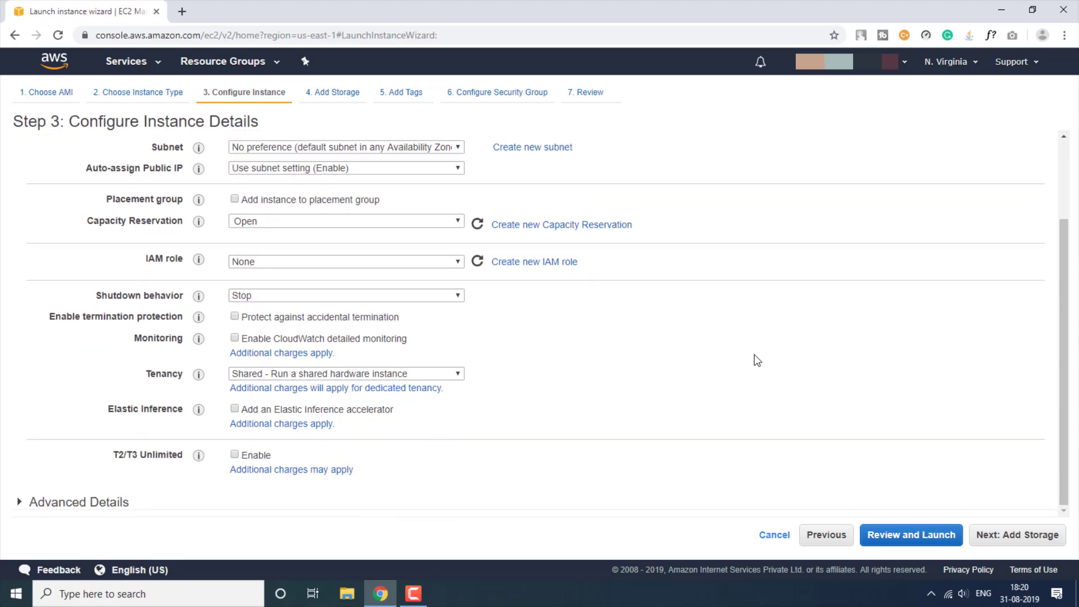
scroll(730, 393, "up", 2)
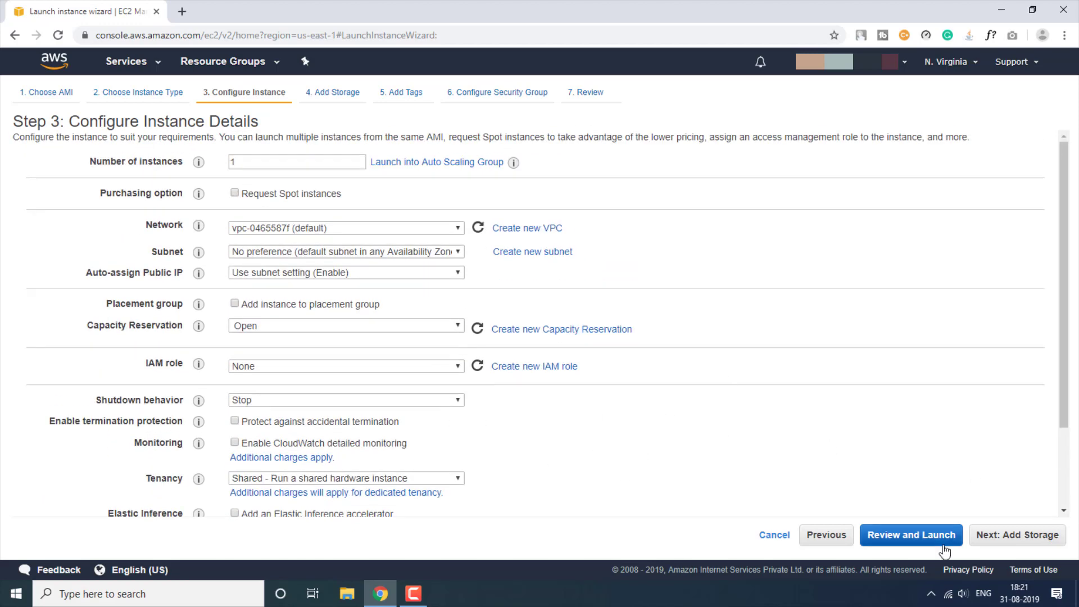
left_click(1022, 542)
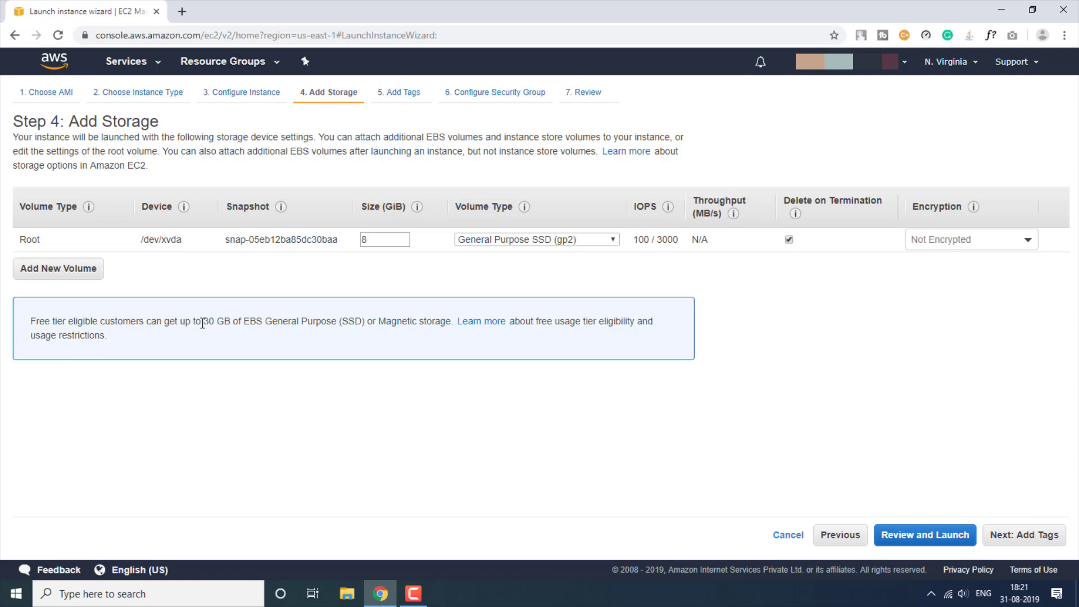
- Check the free tier storage allowance, set the root volume size to 15 GiB and continue to the tags
left_click_drag(204, 324, 214, 323)
left_click(286, 337)
double_click(362, 239)
type("15")
left_click(458, 281)
left_click(1020, 536)
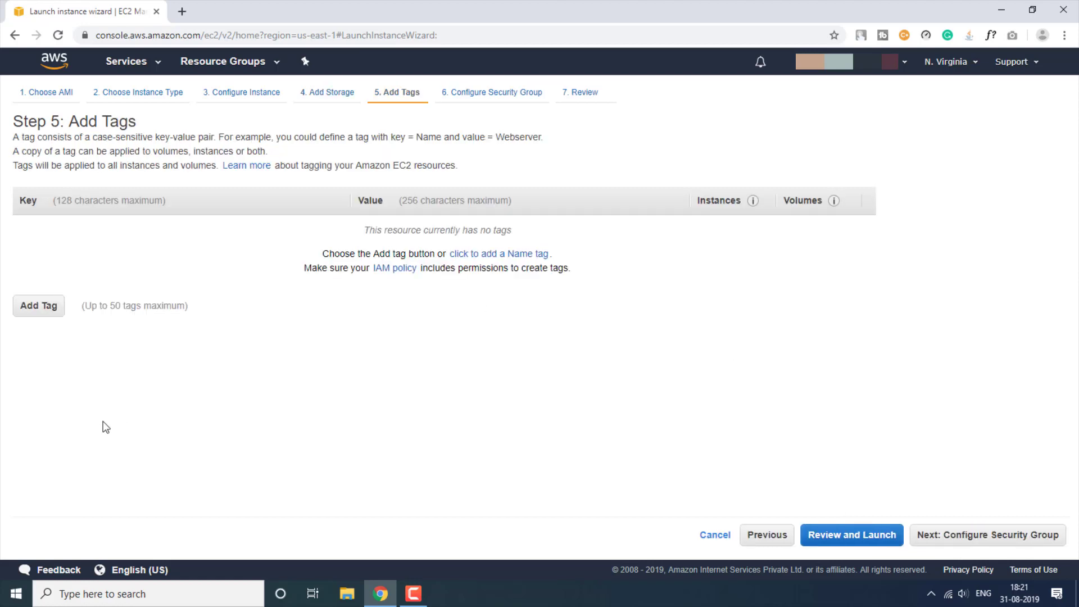
- Add a tag with the key Name and the value PHP Site, and continue to the security group settings
left_click(40, 312)
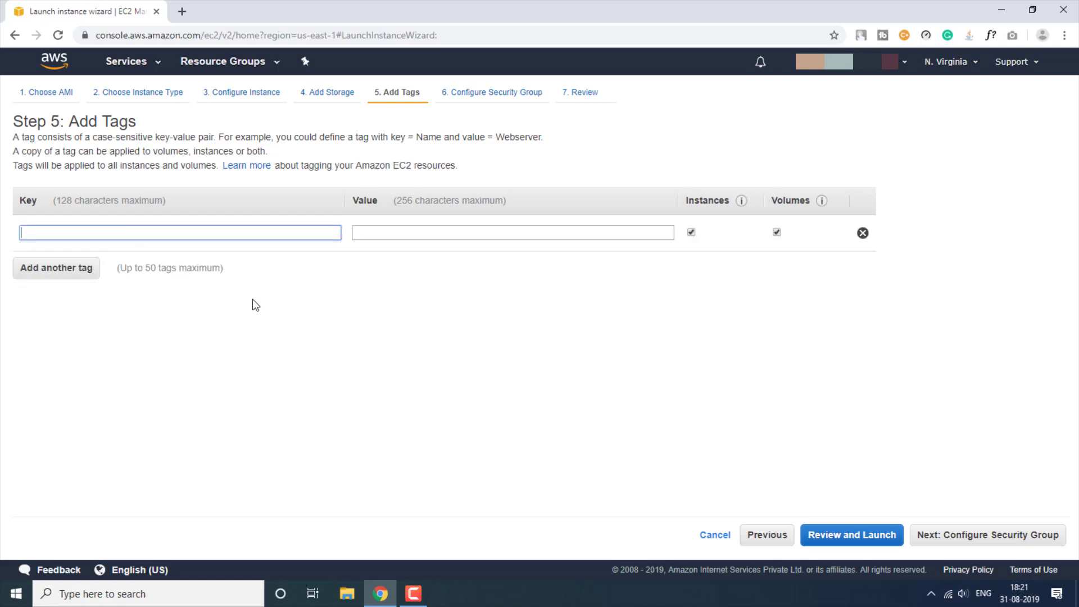
type("Name")
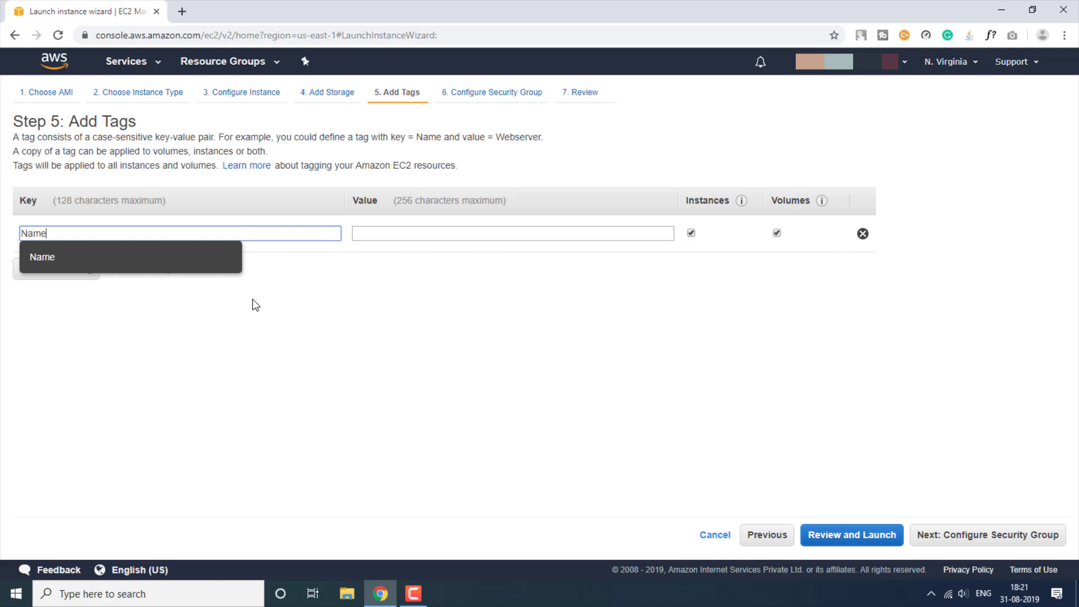
key("Tab")
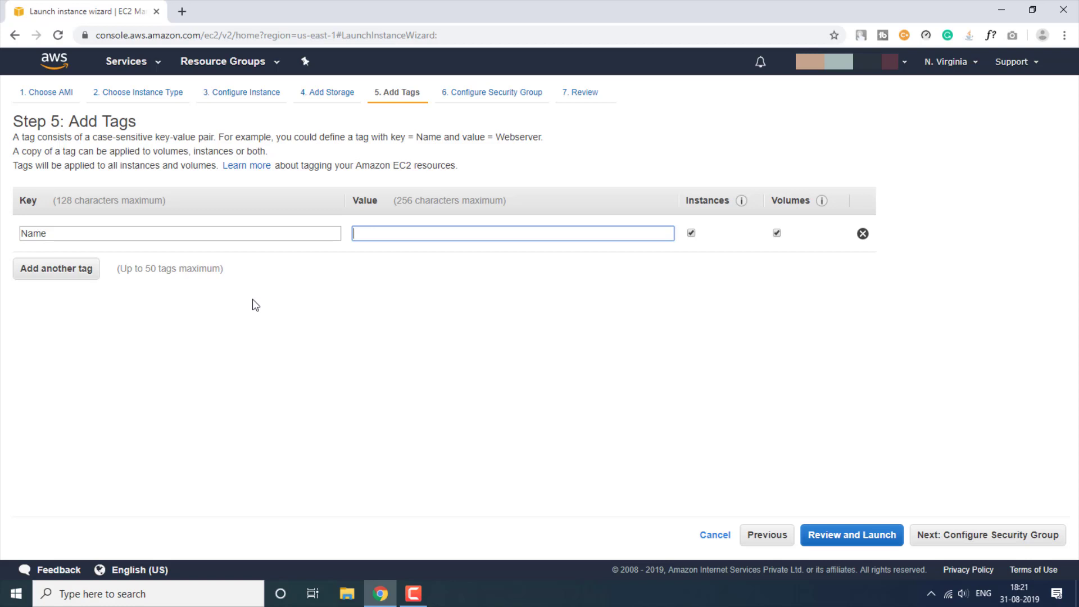
type("PHP Site")
left_click(411, 300)
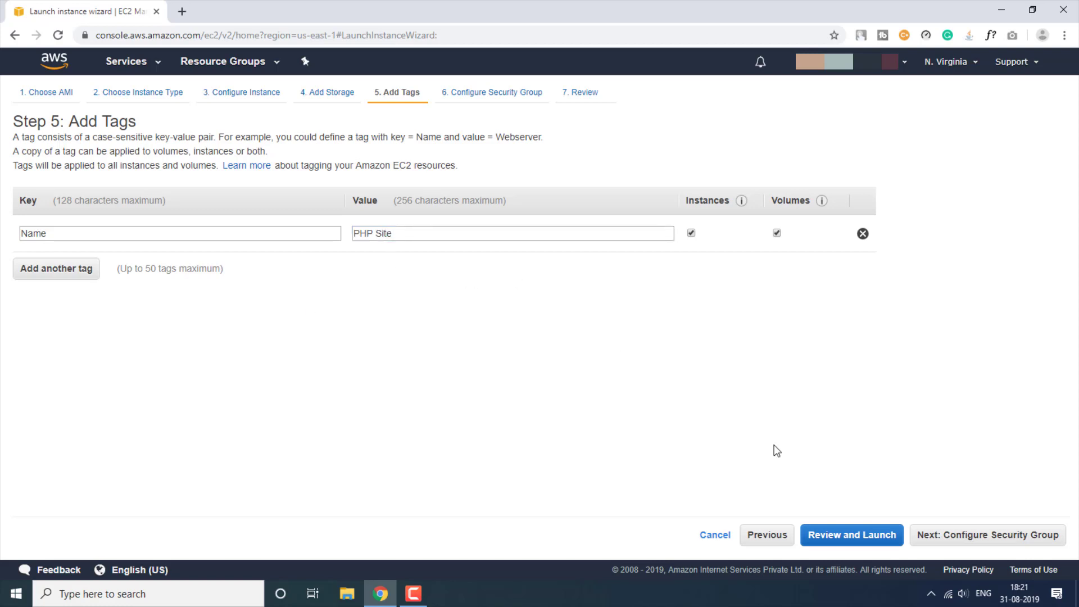
left_click(999, 538)
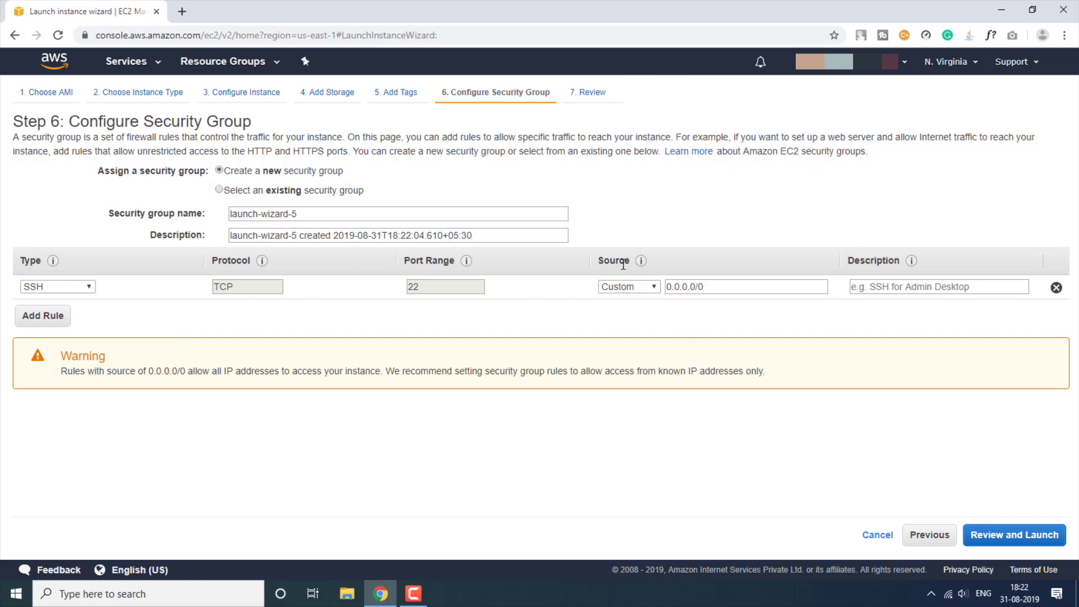
- Add an HTTP rule to the new security group with its source set to Anywhere
mouse_move(643, 264)
left_click(40, 316)
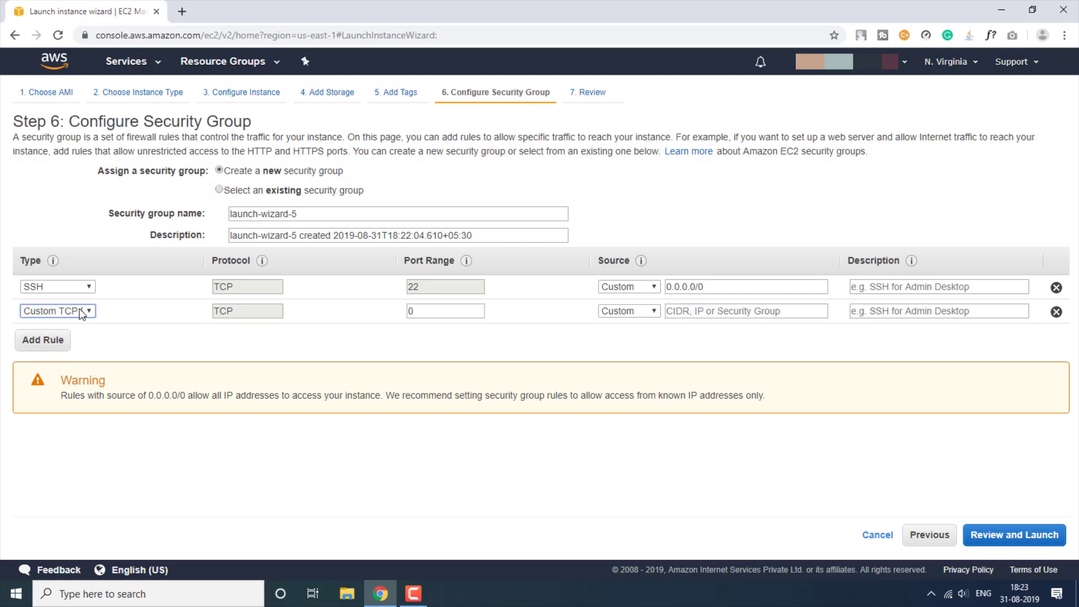
left_click(81, 314)
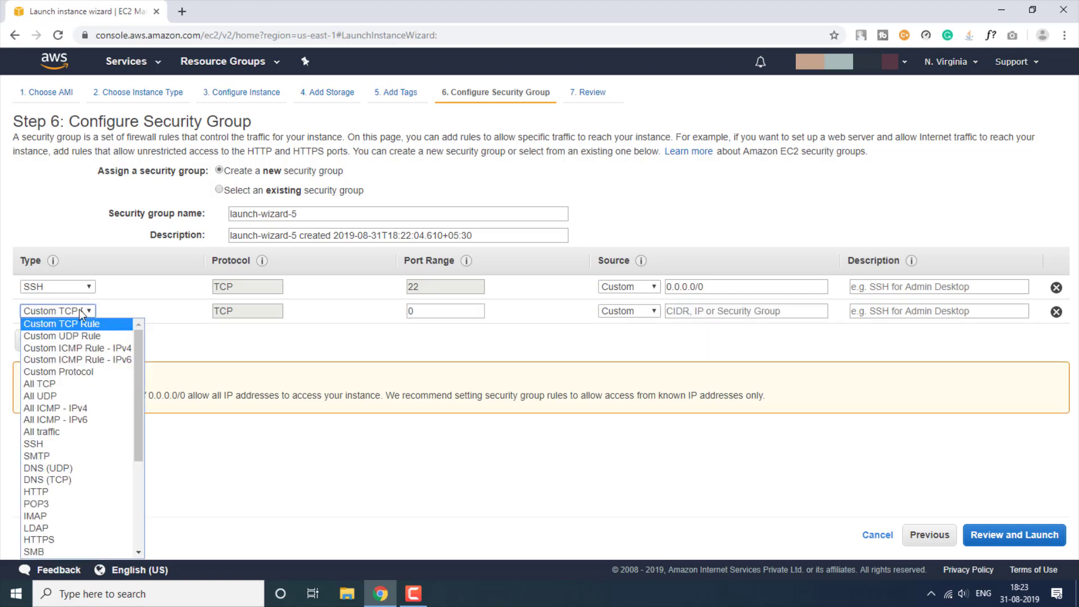
left_click(51, 494)
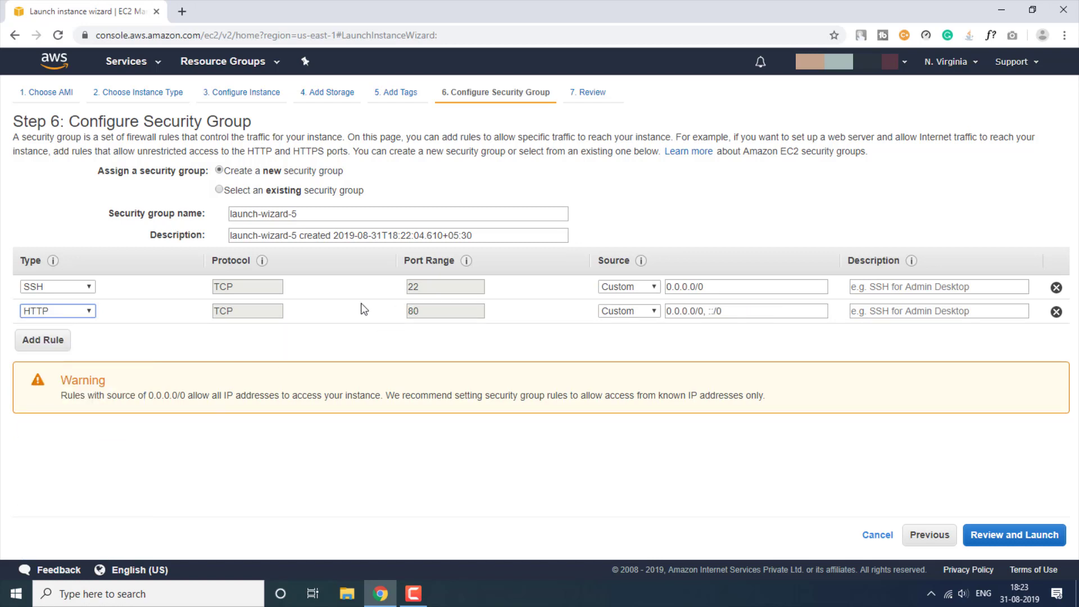
left_click(424, 313)
left_click(636, 311)
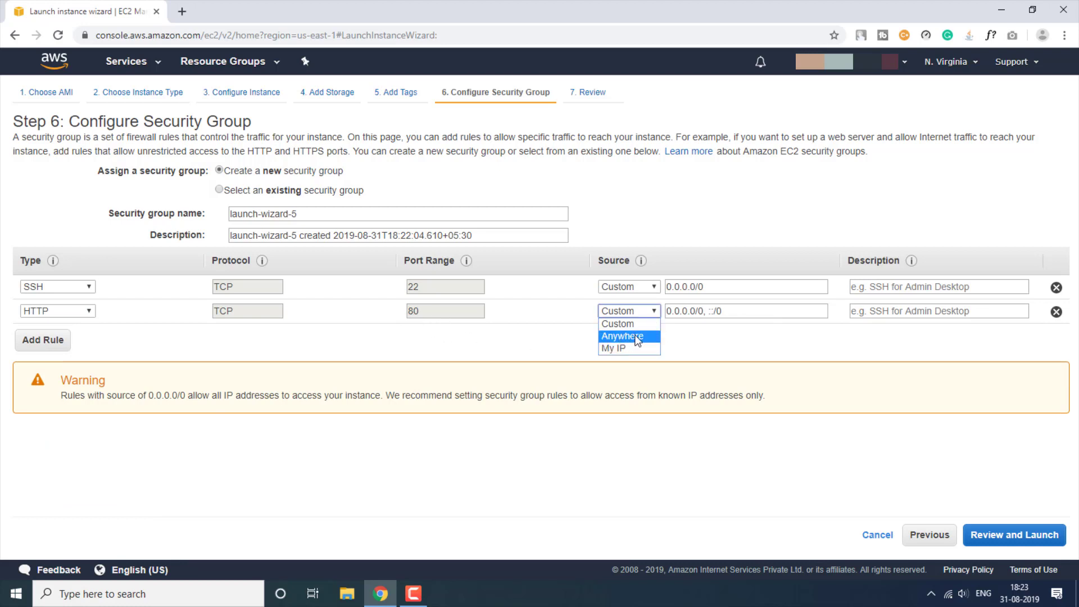
left_click(637, 337)
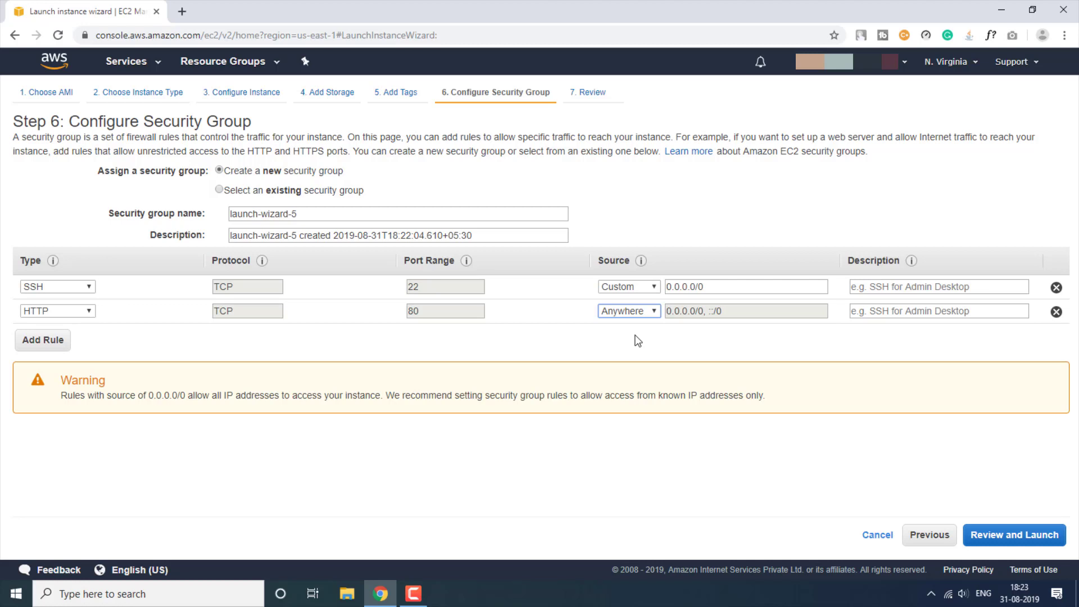
- Add an HTTPS rule with its source set to Anywhere and continue to the launch review
left_click(40, 340)
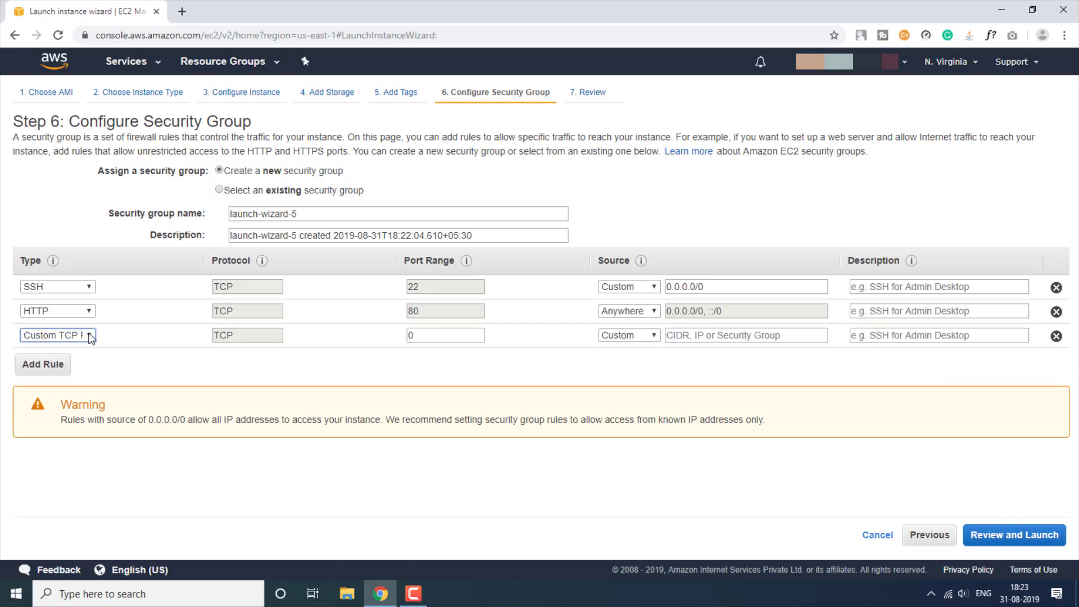
left_click(86, 336)
scroll(65, 313, "down", 1)
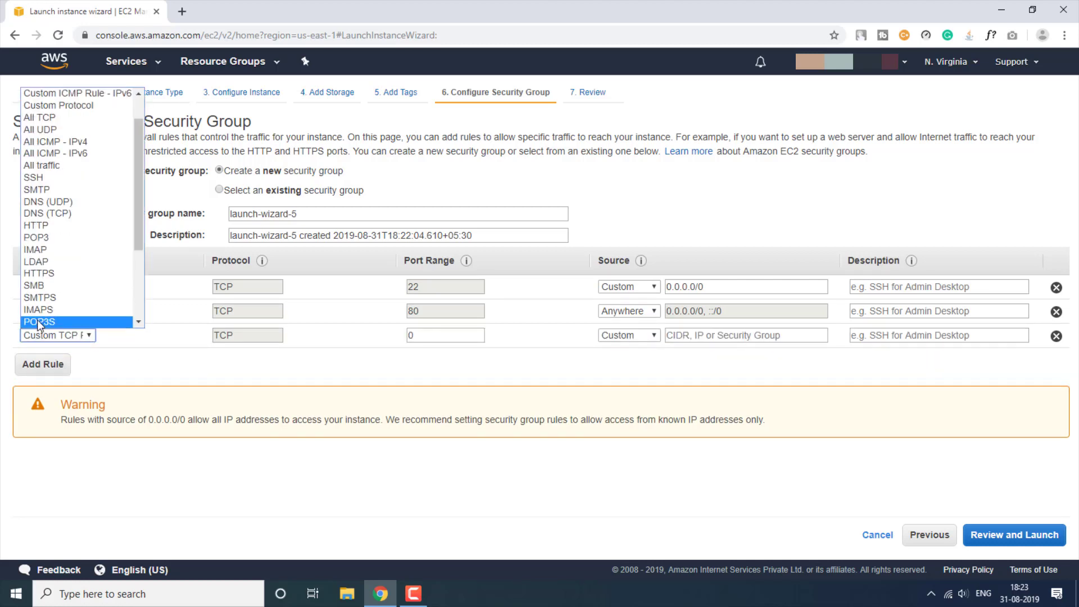
left_click(54, 274)
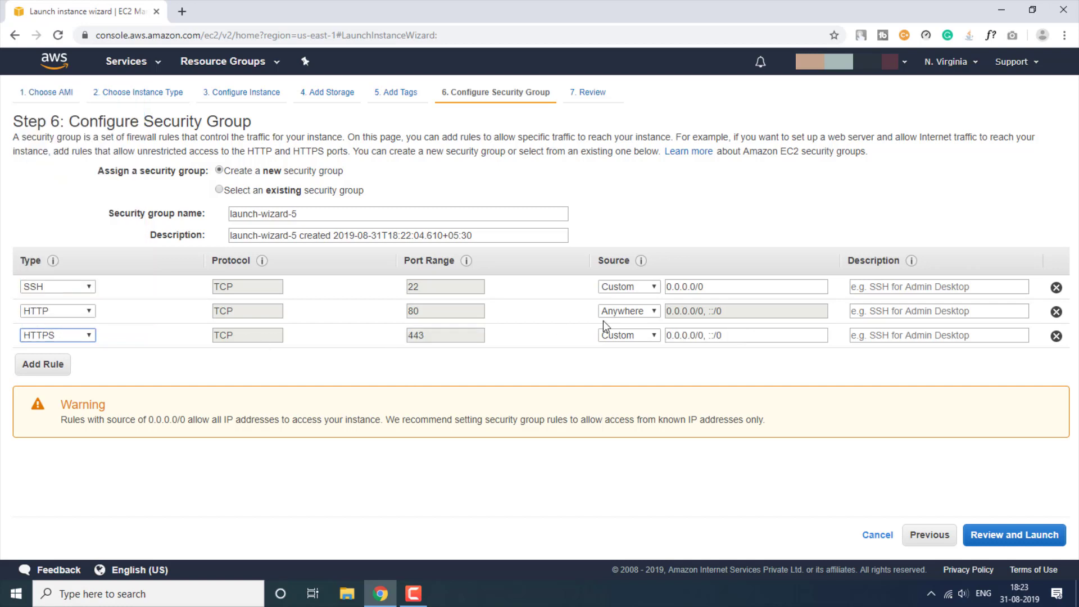
left_click(630, 335)
left_click(630, 361)
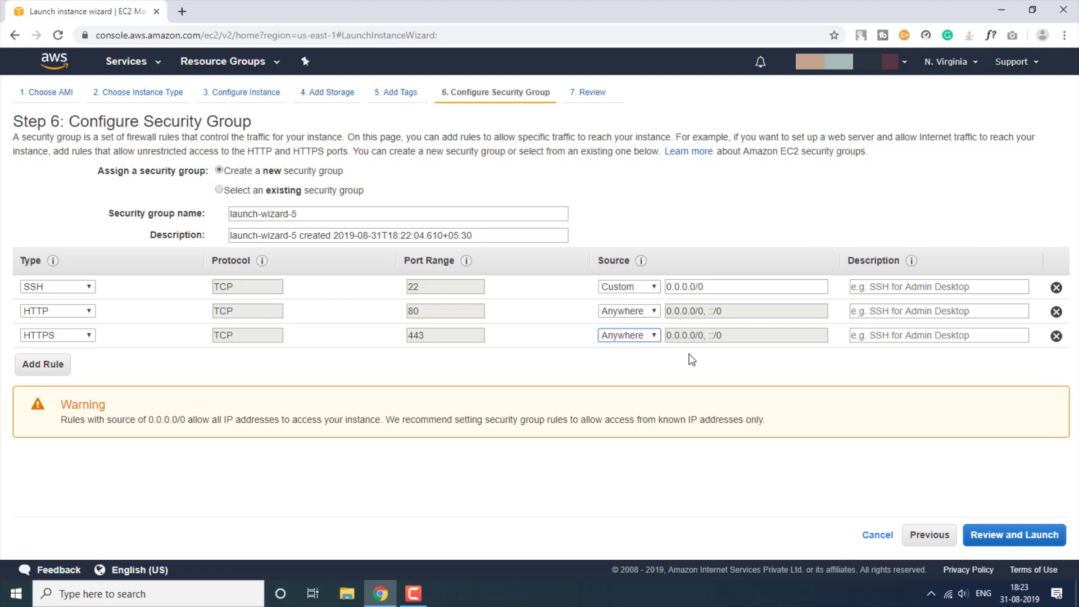
left_click(1012, 539)
- Review the launch summary, expanding the instance details, storage and tags sections to check the configuration
scroll(491, 444, "down", 4)
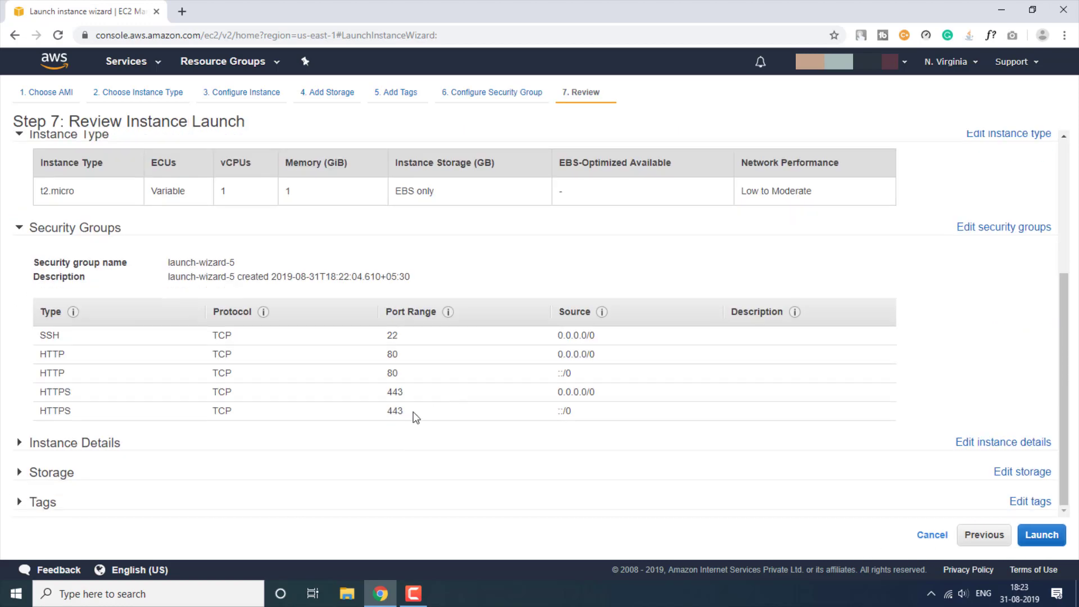
left_click(48, 444)
scroll(169, 438, "down", 3)
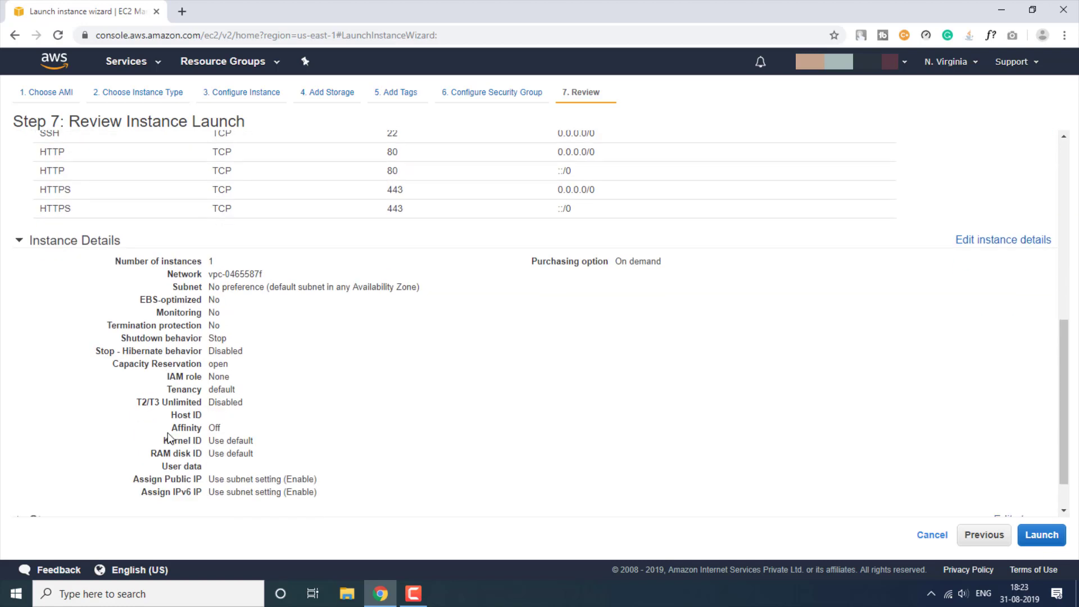
left_click(50, 474)
scroll(73, 492, "down", 1)
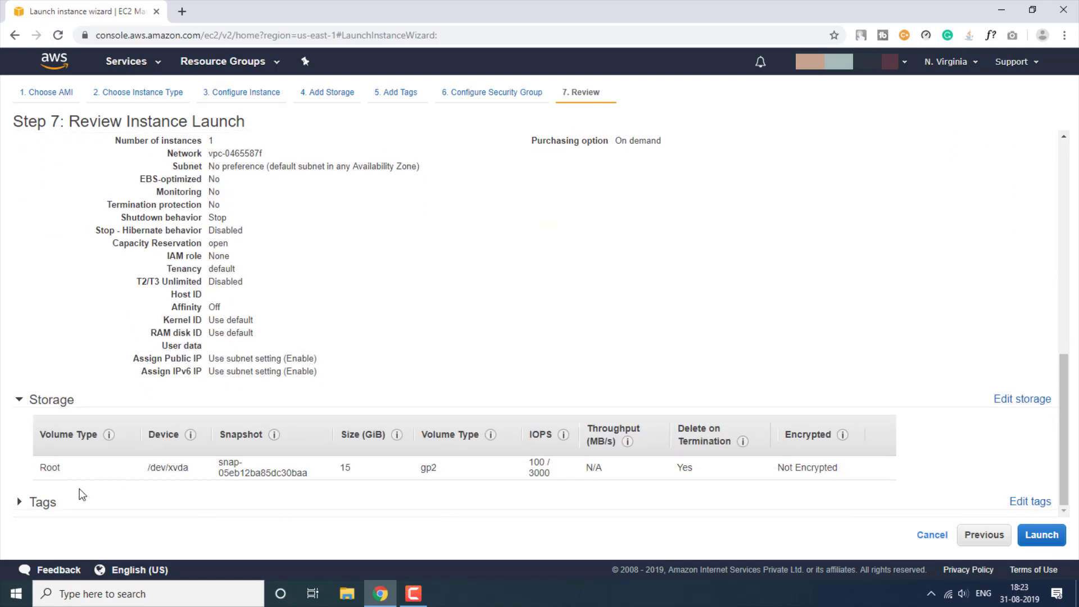
left_click(47, 503)
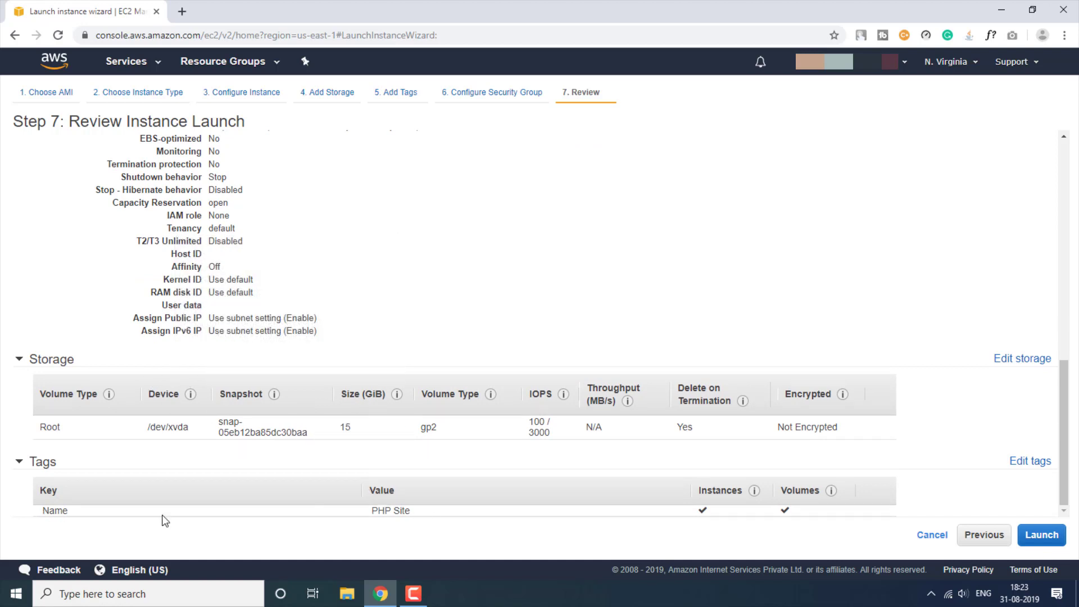
scroll(360, 442, "up", 4)
scroll(360, 442, "up", 5)
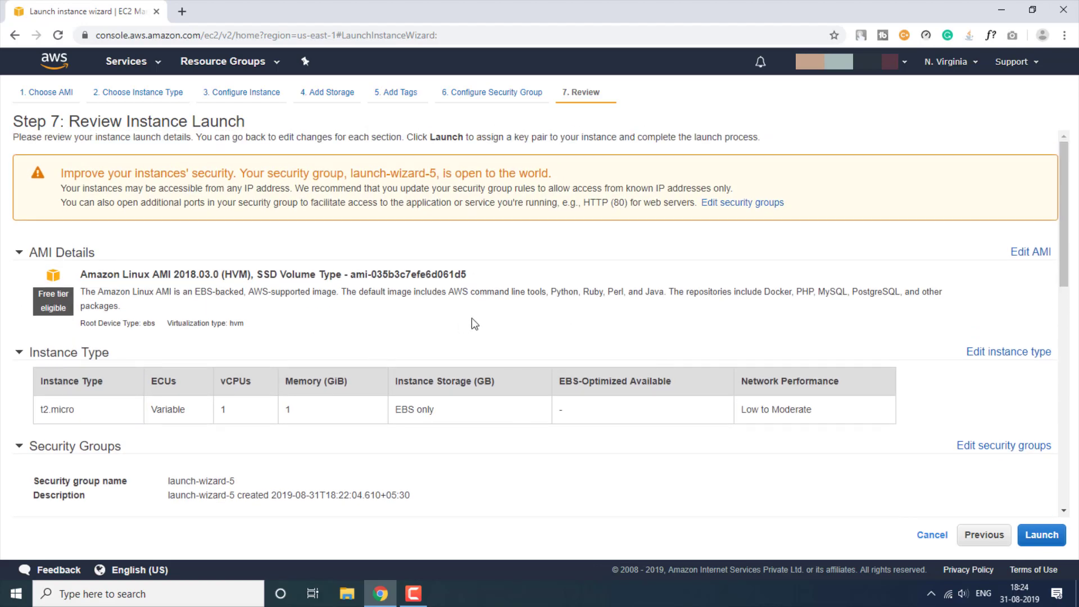
- Start the launch, choose to create a new key pair and read the explanation of public and private keys
left_click(1041, 540)
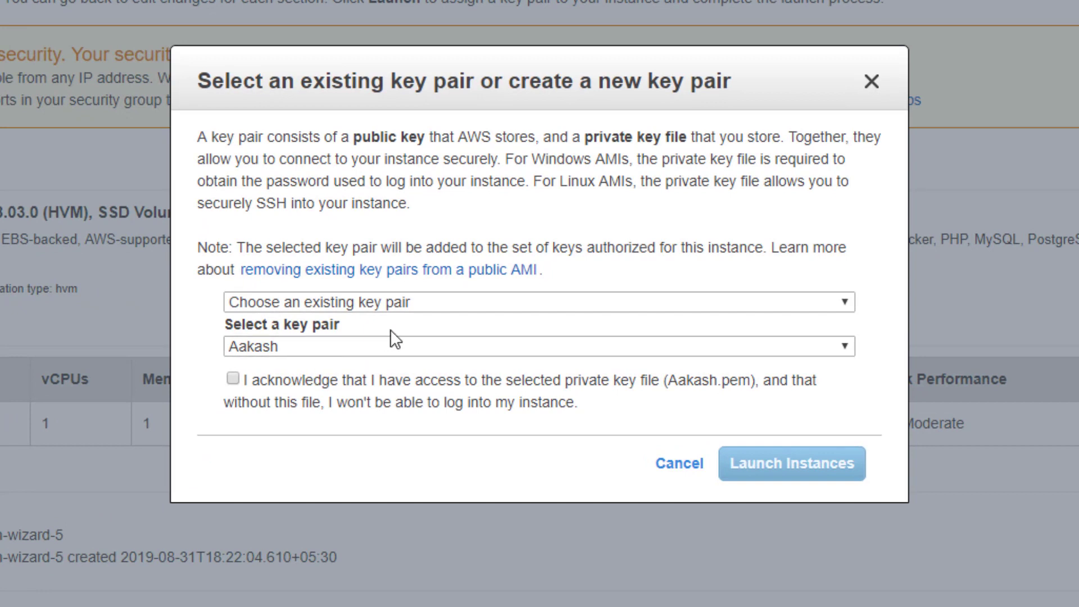
left_click(383, 301)
left_click(360, 341)
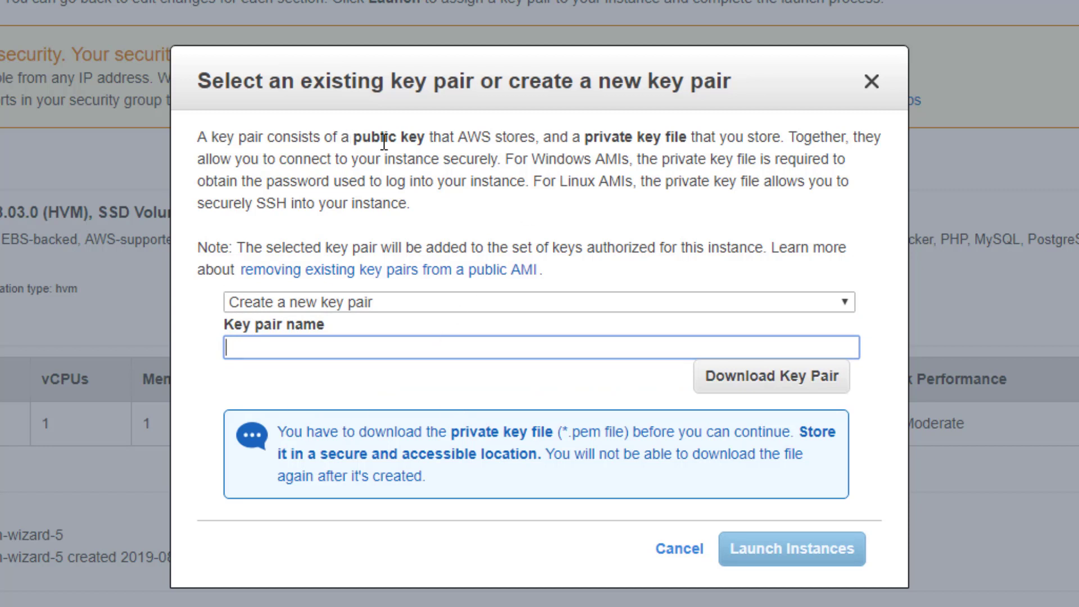
left_click_drag(354, 137, 434, 138)
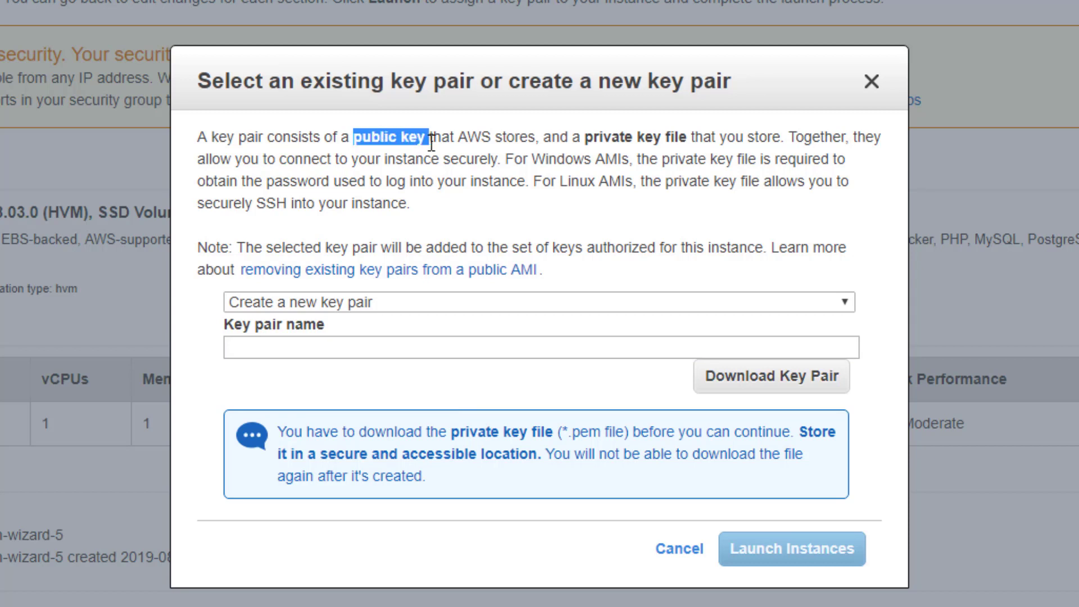
left_click(507, 140)
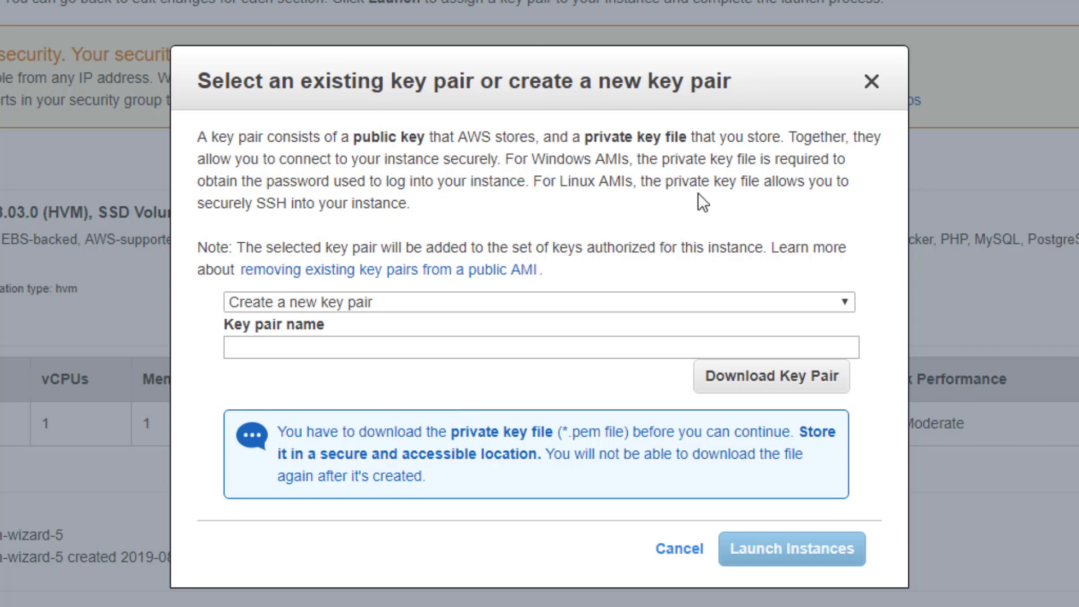
- Name the new key pair mykeypair and download its private key file
left_click(302, 351)
left_click(528, 376)
left_click(316, 349)
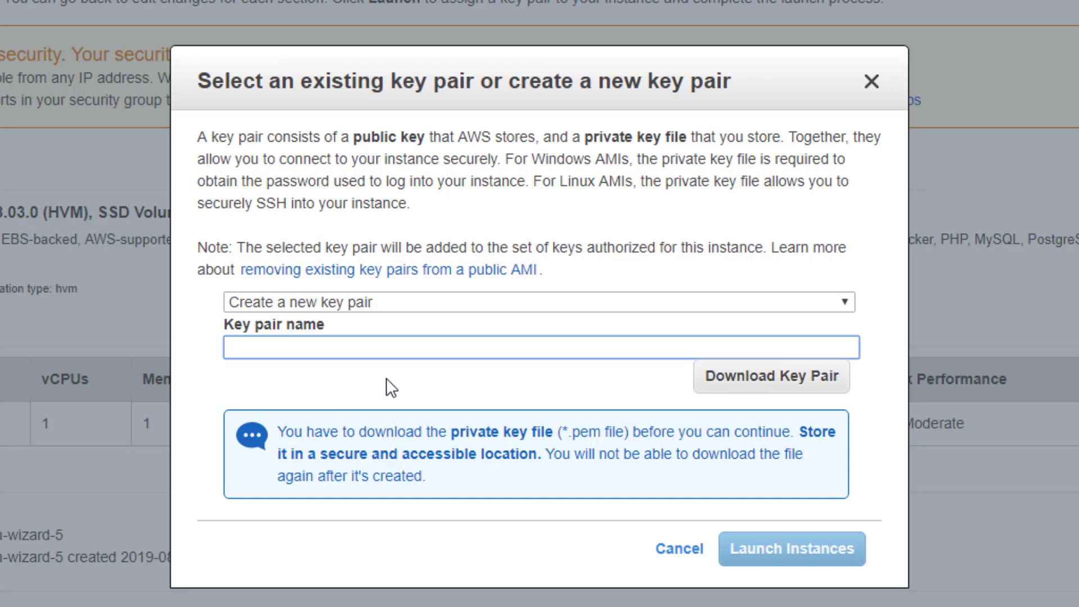
type("mykeypar")
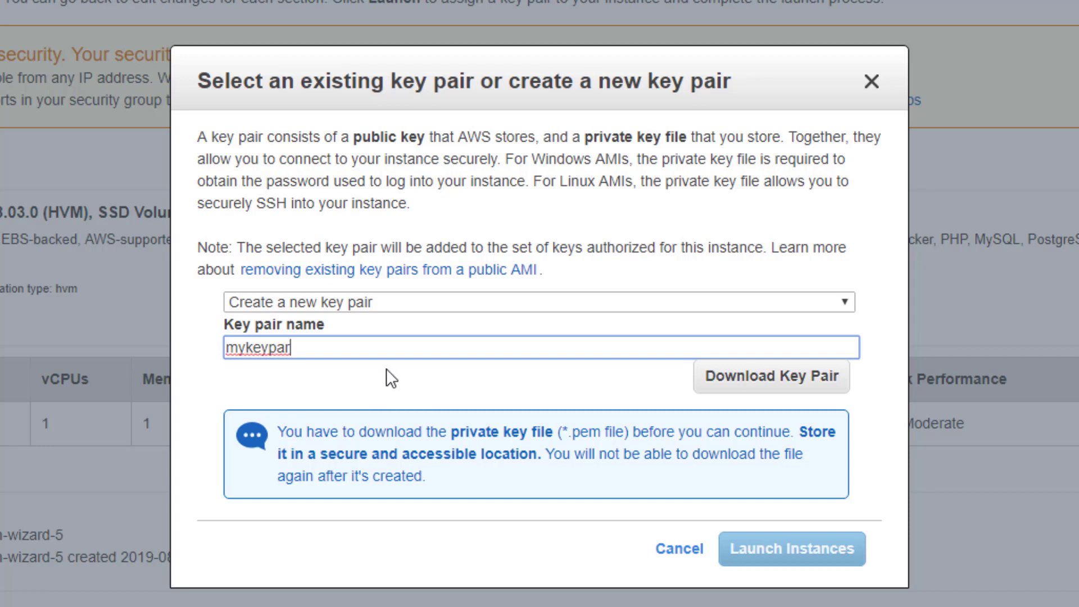
key("BackSpace")
type("ir")
left_click(715, 377)
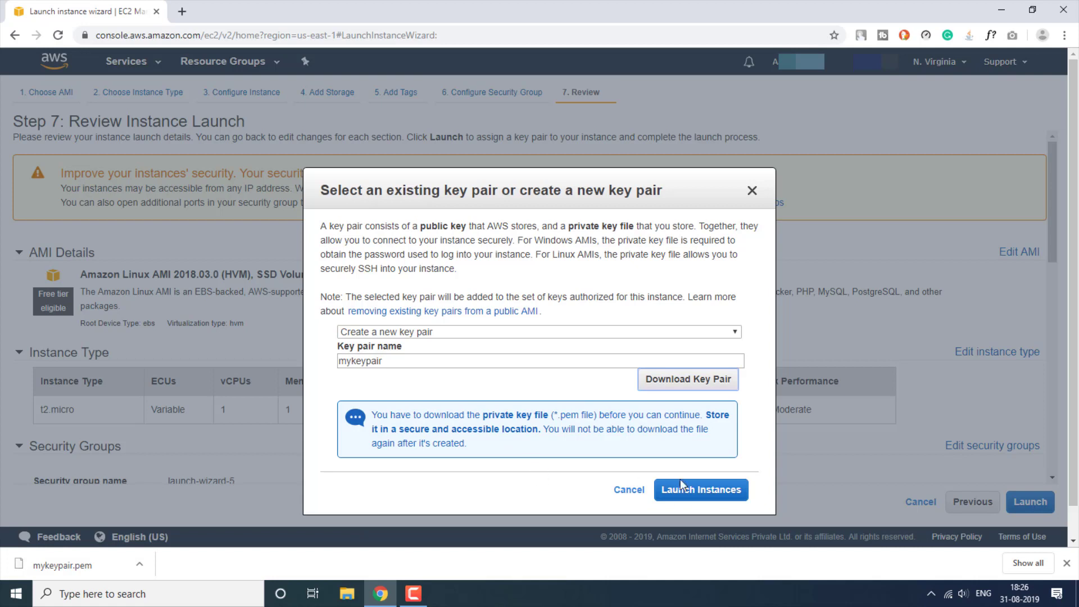
- Launch the instance, check the launch status and open the list of instances
left_click(714, 497)
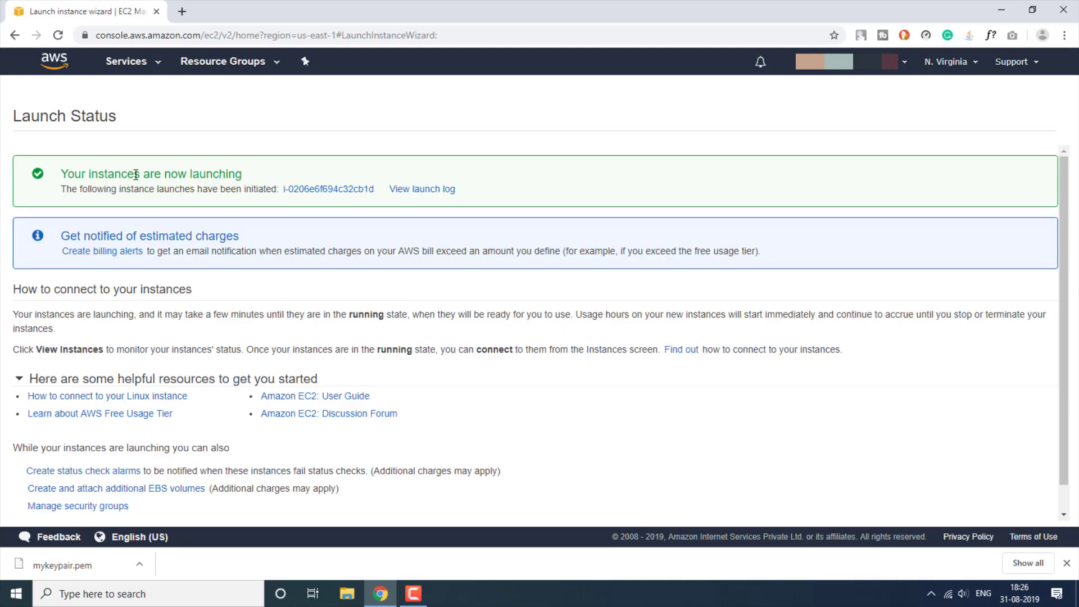
left_click_drag(49, 175, 268, 179)
left_click(315, 181)
scroll(631, 472, "down", 1)
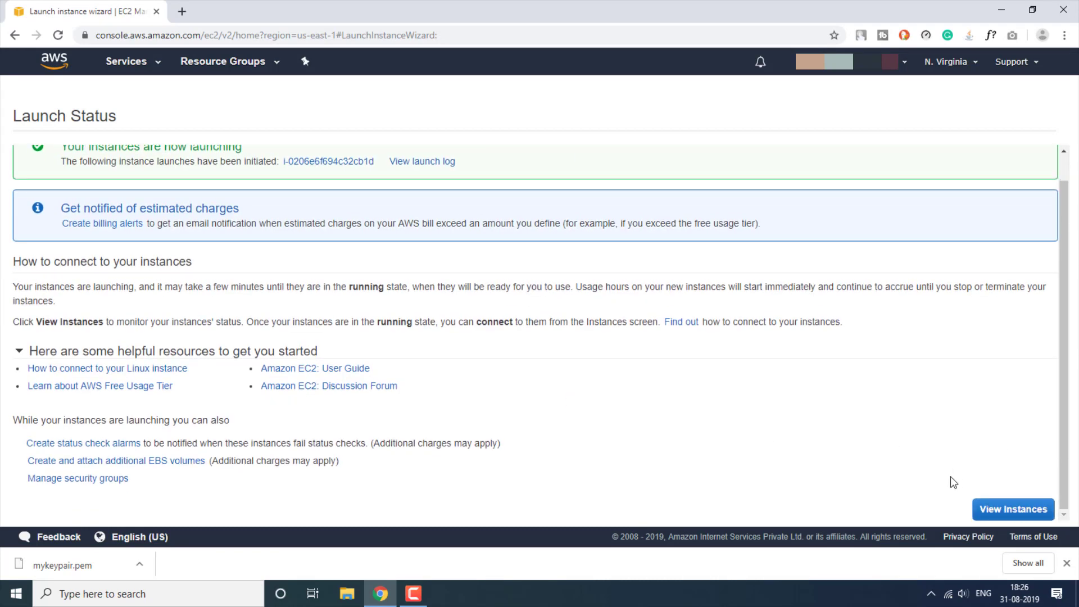
left_click(1010, 512)
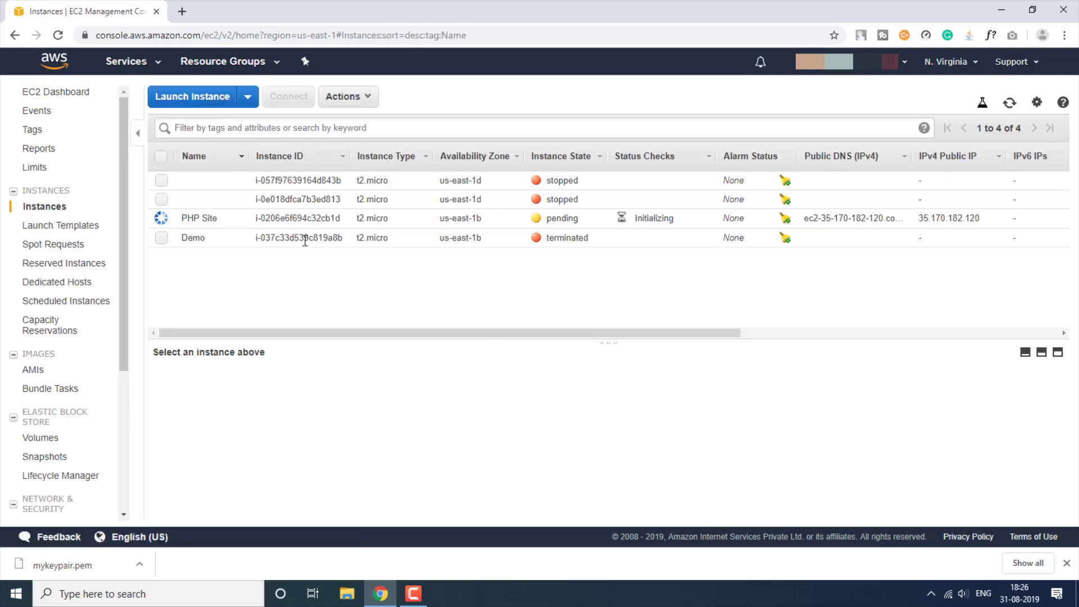
- Sort the instance list by instance state and refresh it repeatedly to check the PHP Site instance's state and status checks
left_click(577, 164)
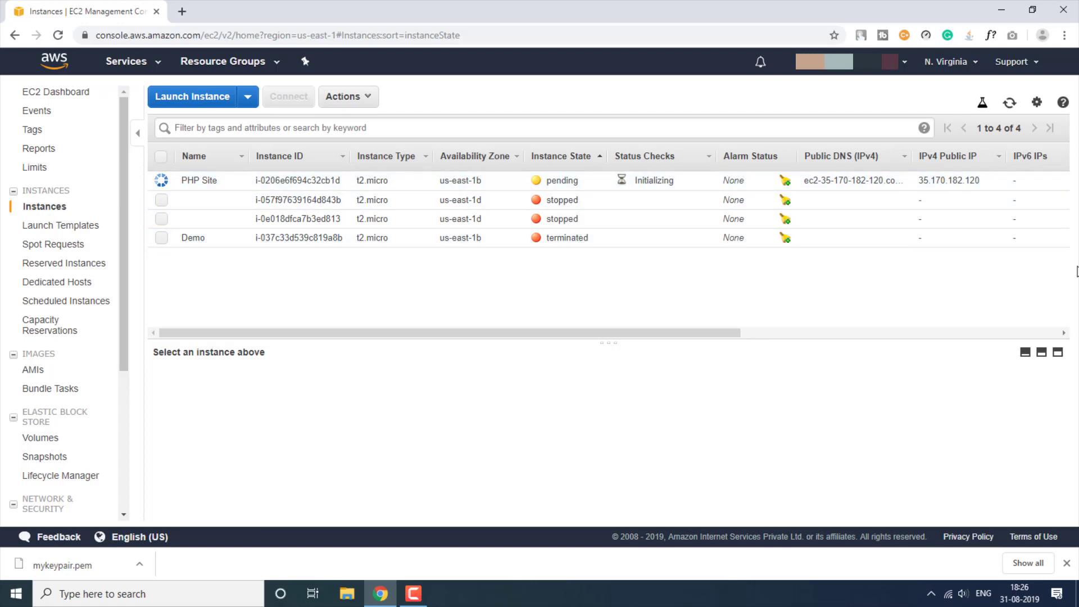
left_click(1010, 104)
left_click(1010, 104)
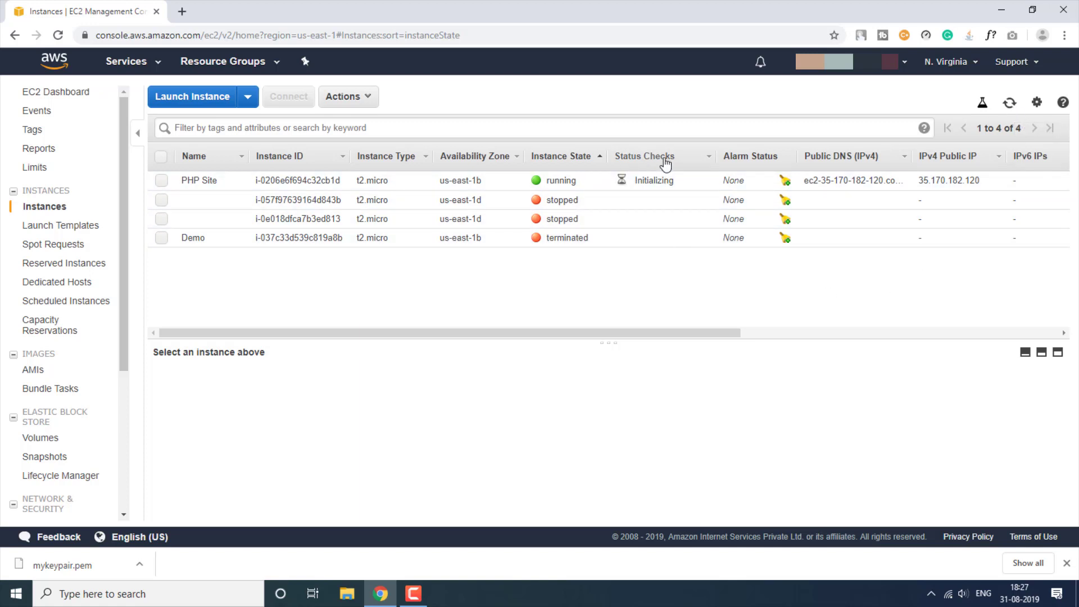
left_click(1011, 104)
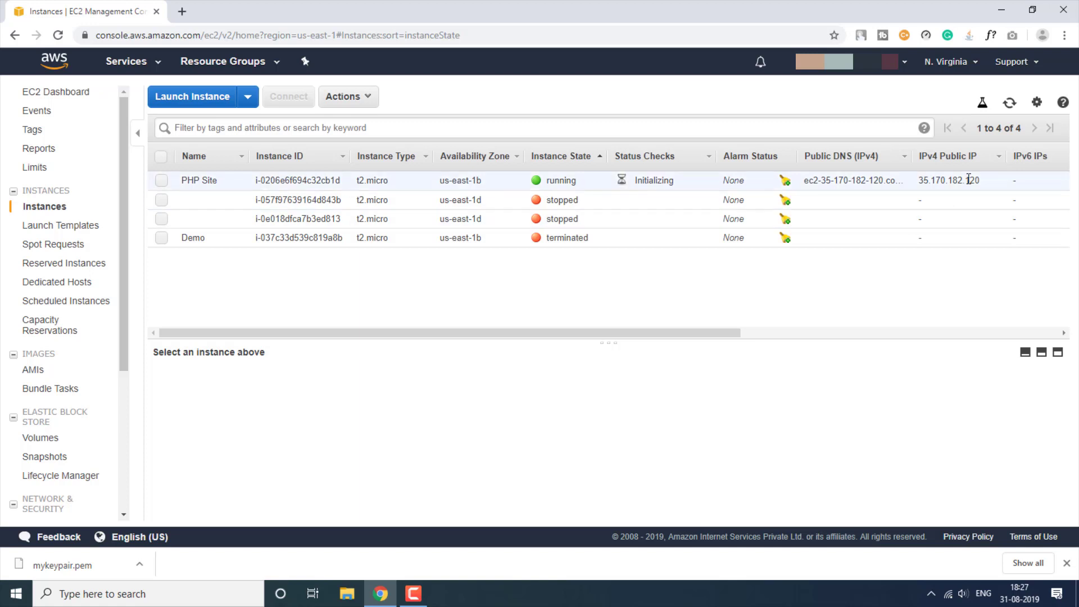
left_click(1010, 102)
- Select the PHP Site instance, enlarge its details pane and examine its public DNS address
left_click(162, 180)
left_click_drag(623, 340, 629, 303)
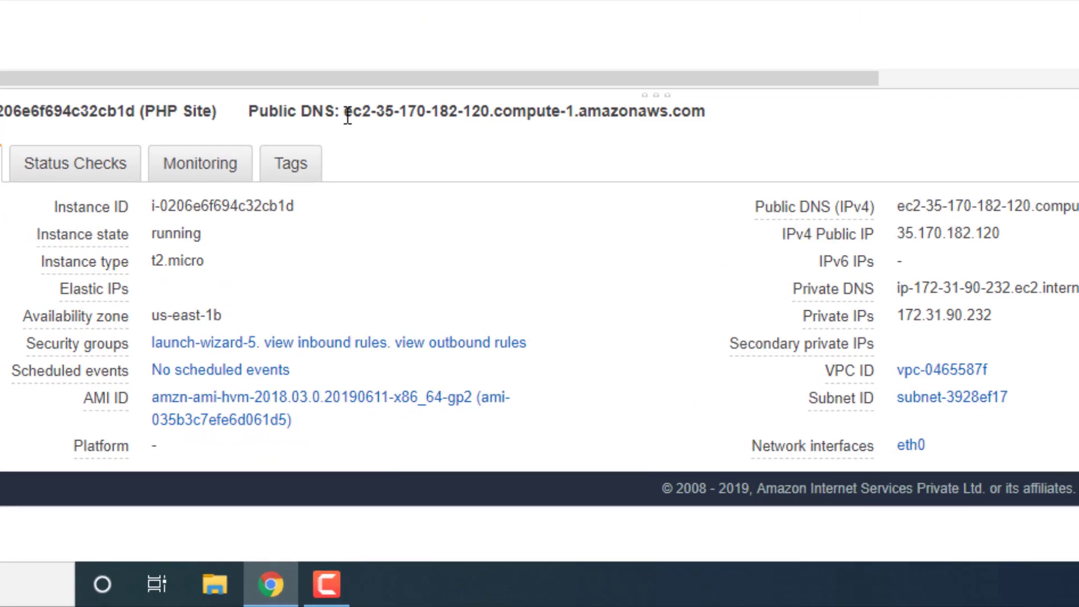
left_click_drag(399, 248, 670, 249)
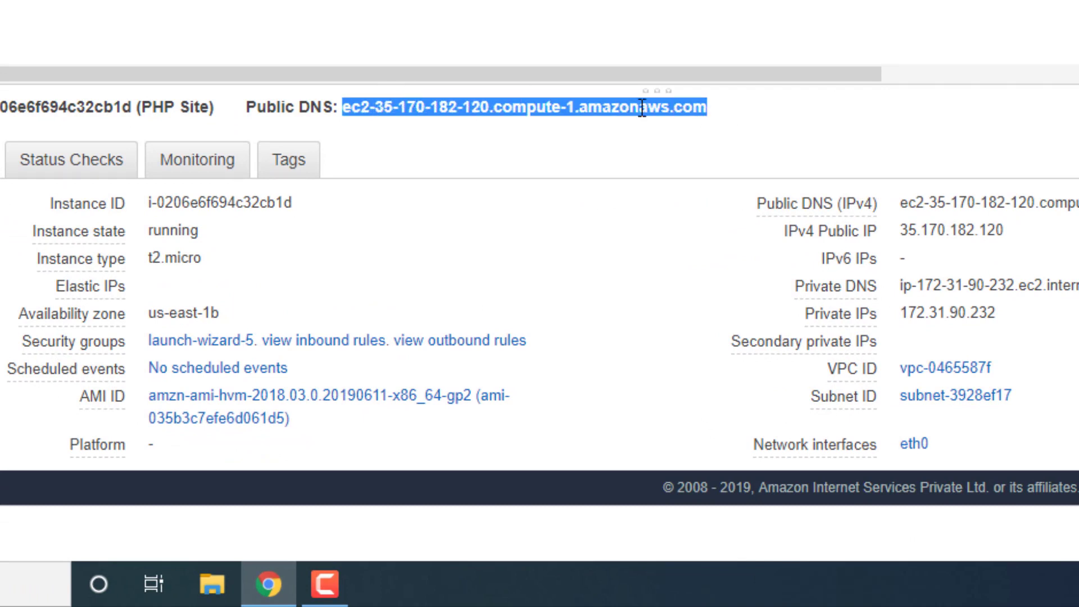
left_click(710, 110)
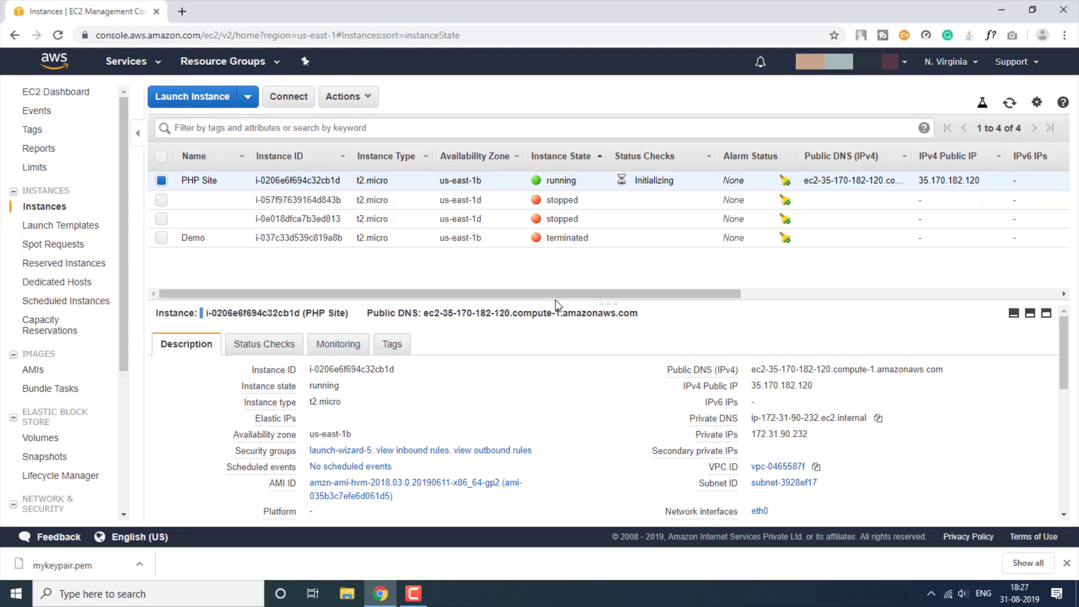
left_click_drag(555, 304, 558, 310)
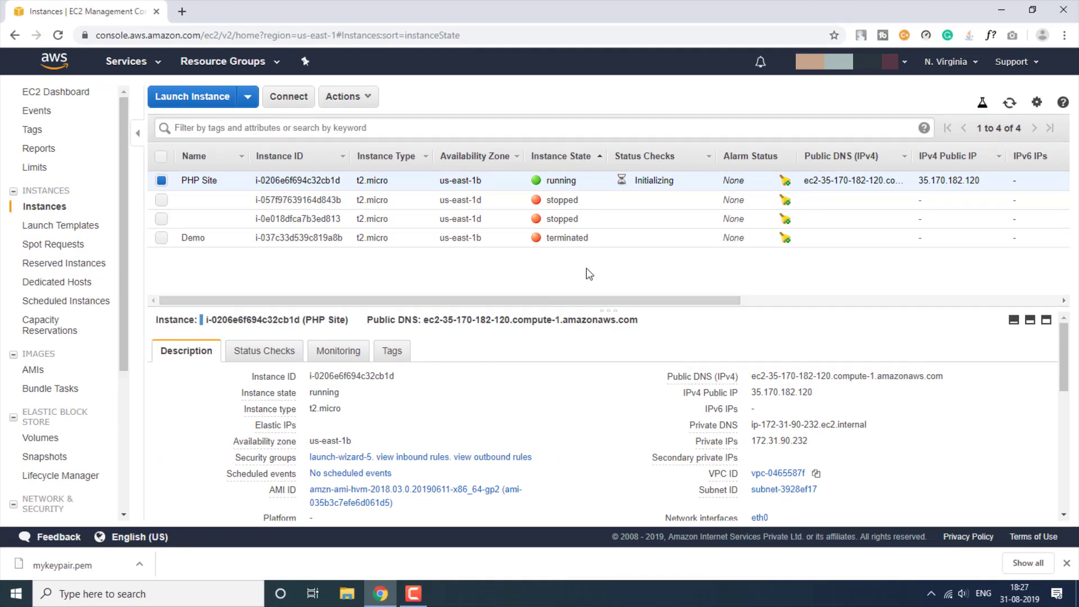